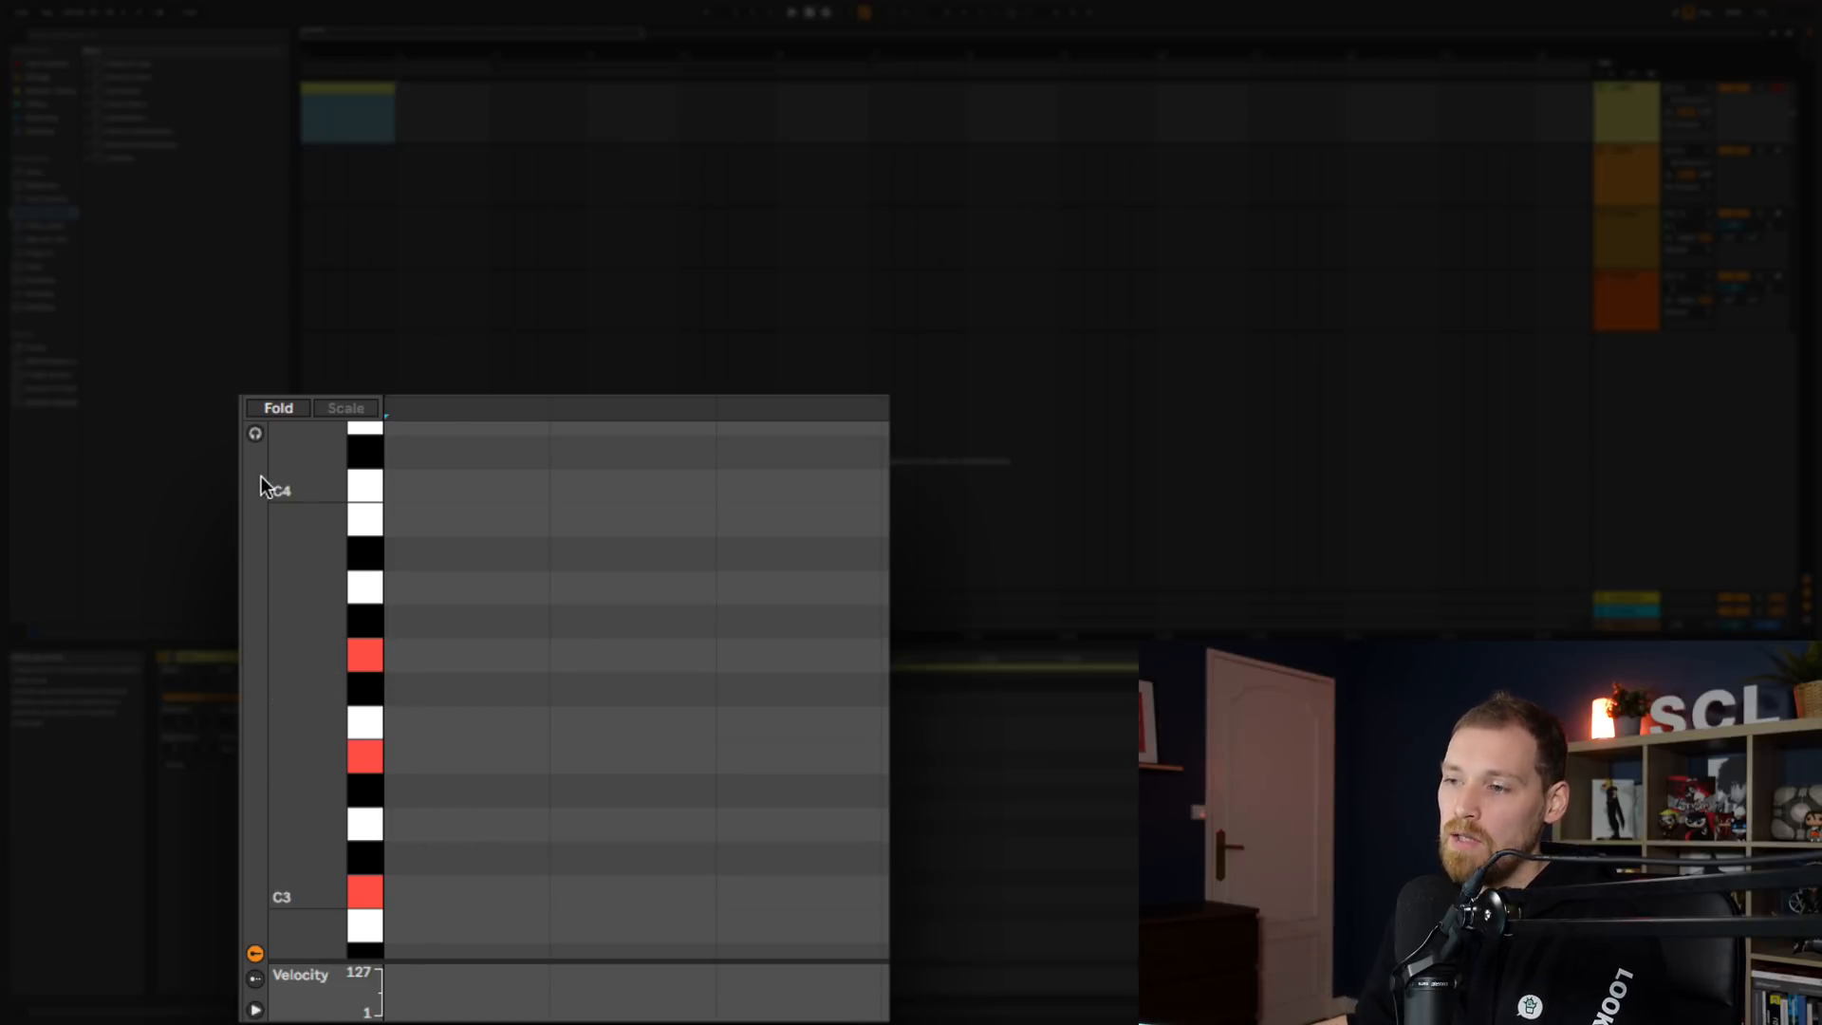
- Turn on note preview in the MIDI clip editor and place the insert position in the note grid
{"action": "left_click", "coordinate": [255, 434]}
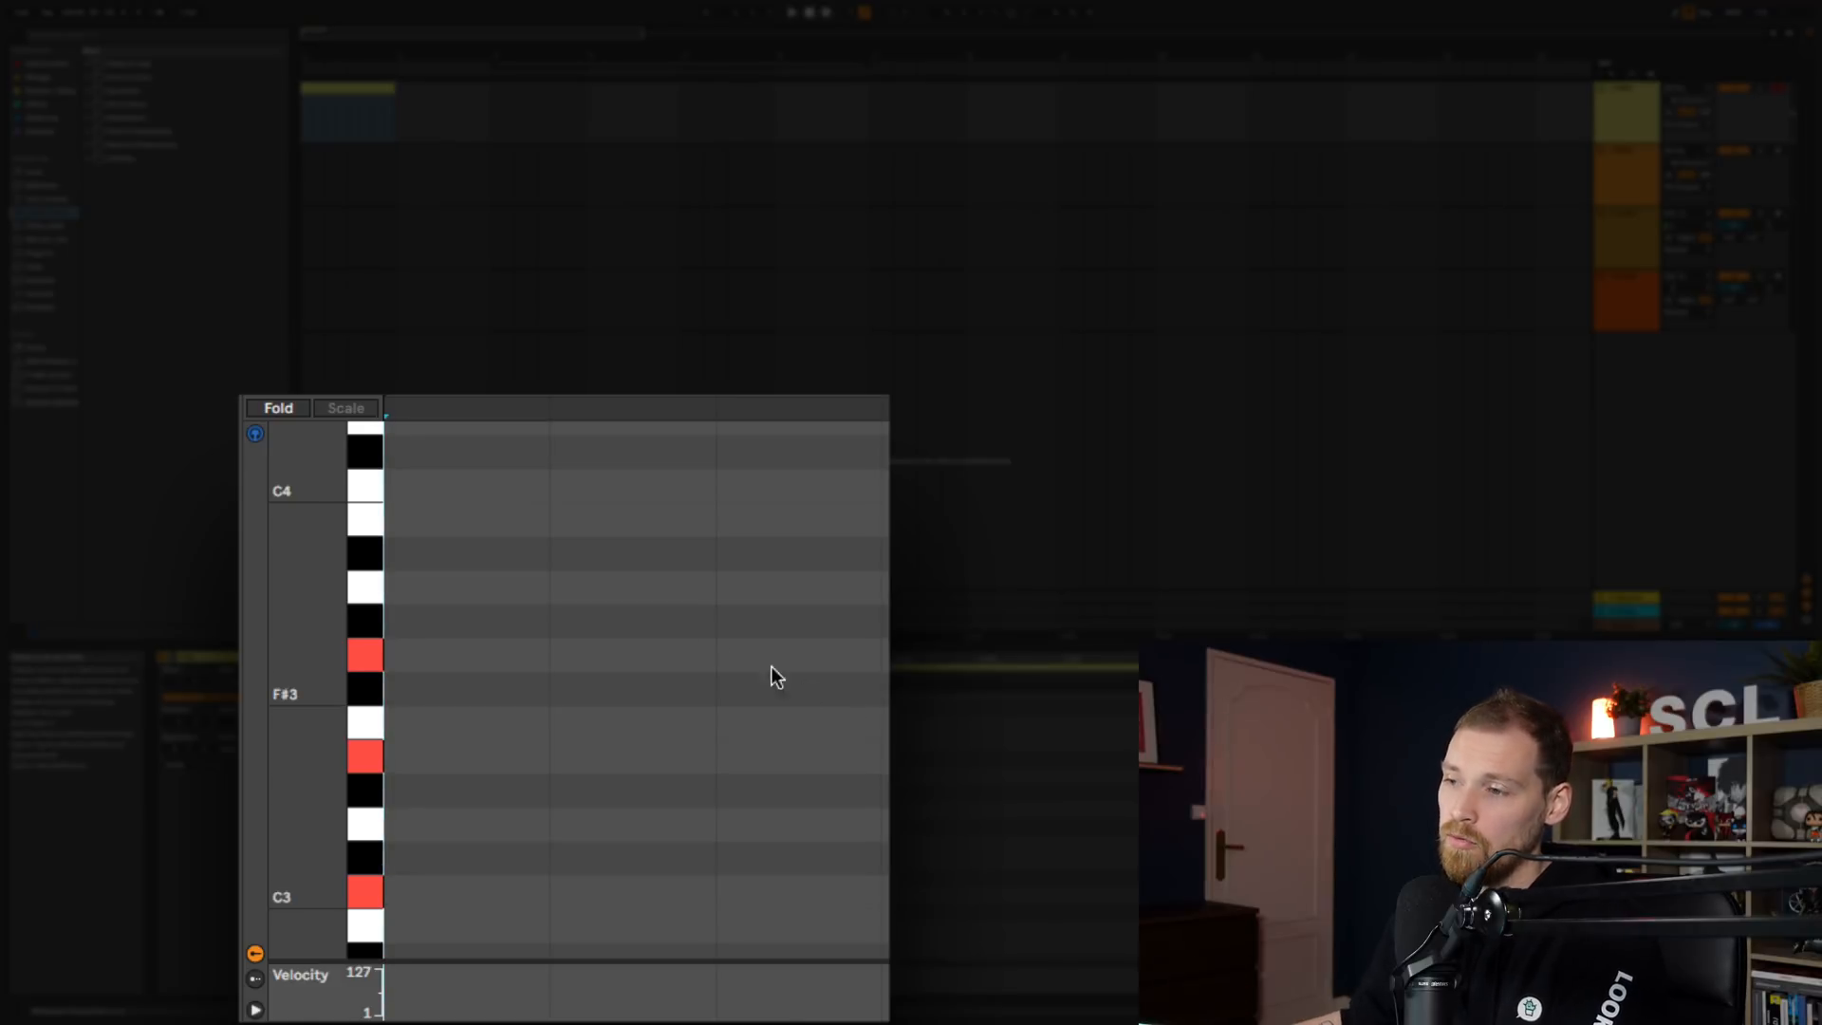
{"action": "left_click", "coordinate": [551, 574]}
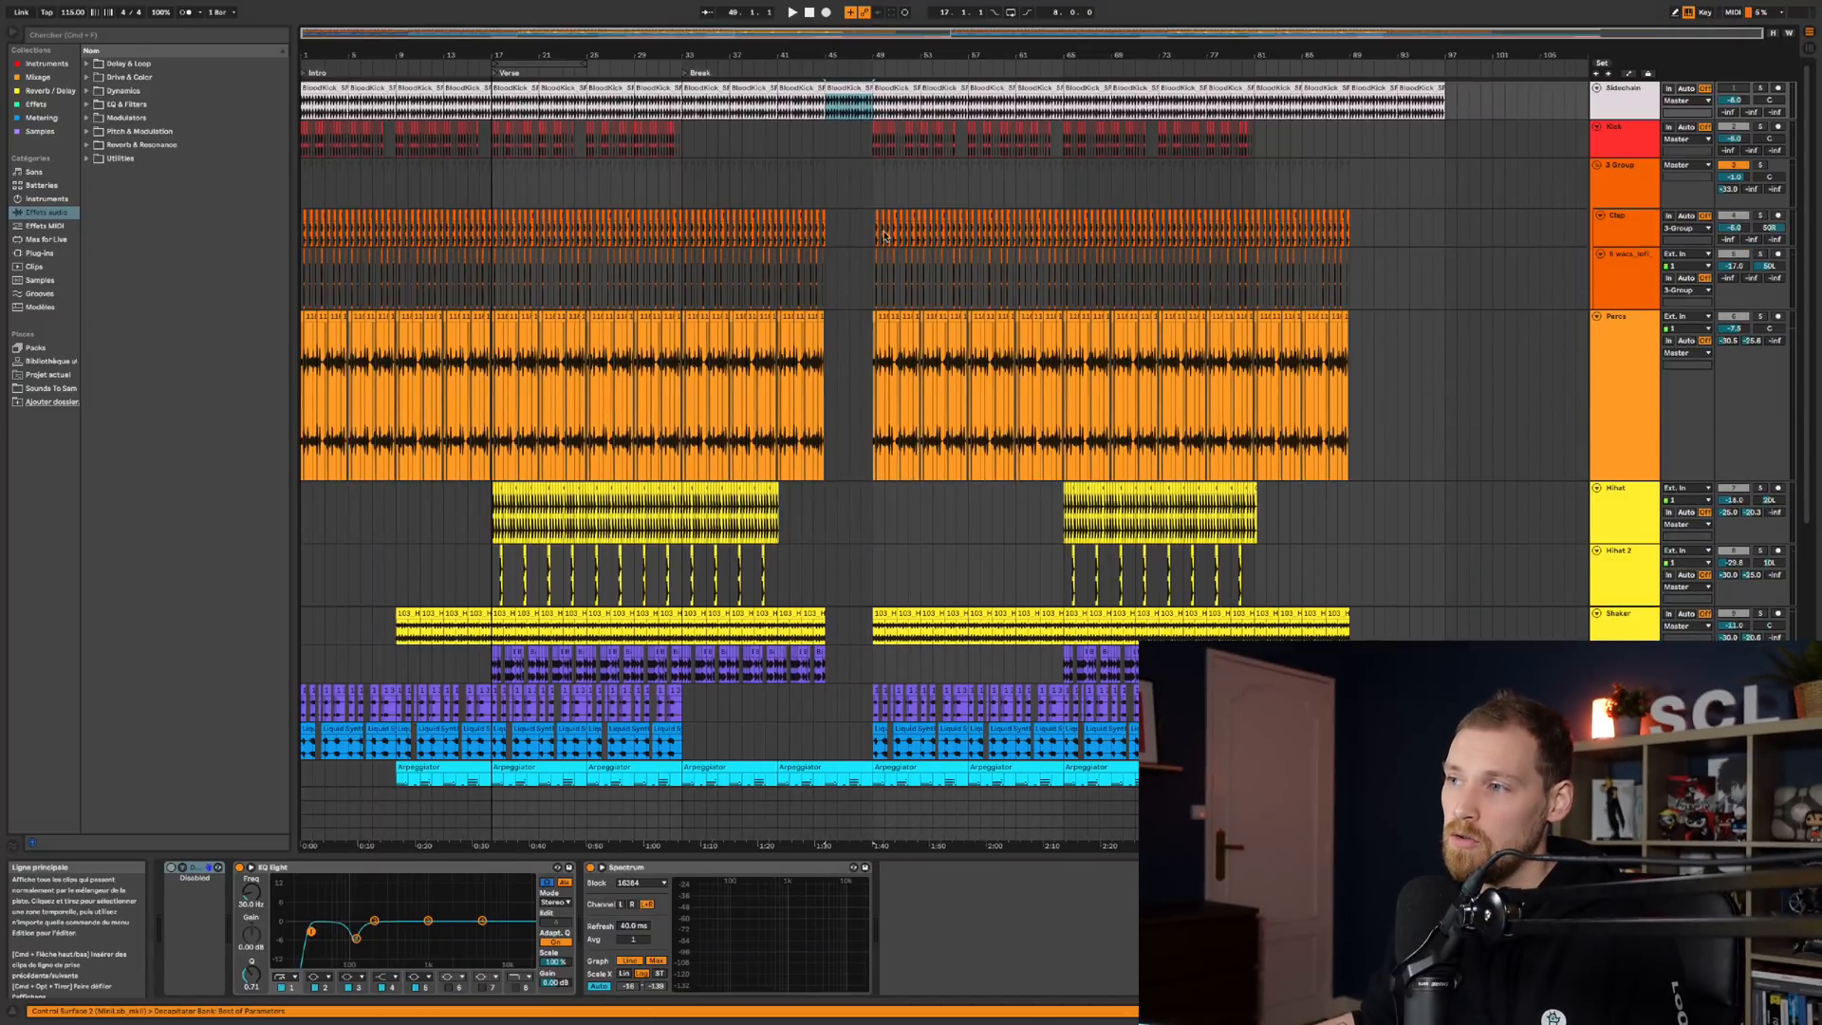
- Select the content of all the tracks from bar 45 to bar 98 and move it four bars later, to bar 49
{"action": "scroll", "coordinate": [1329, 416], "scroll_direction": "down", "scroll_amount": 5}
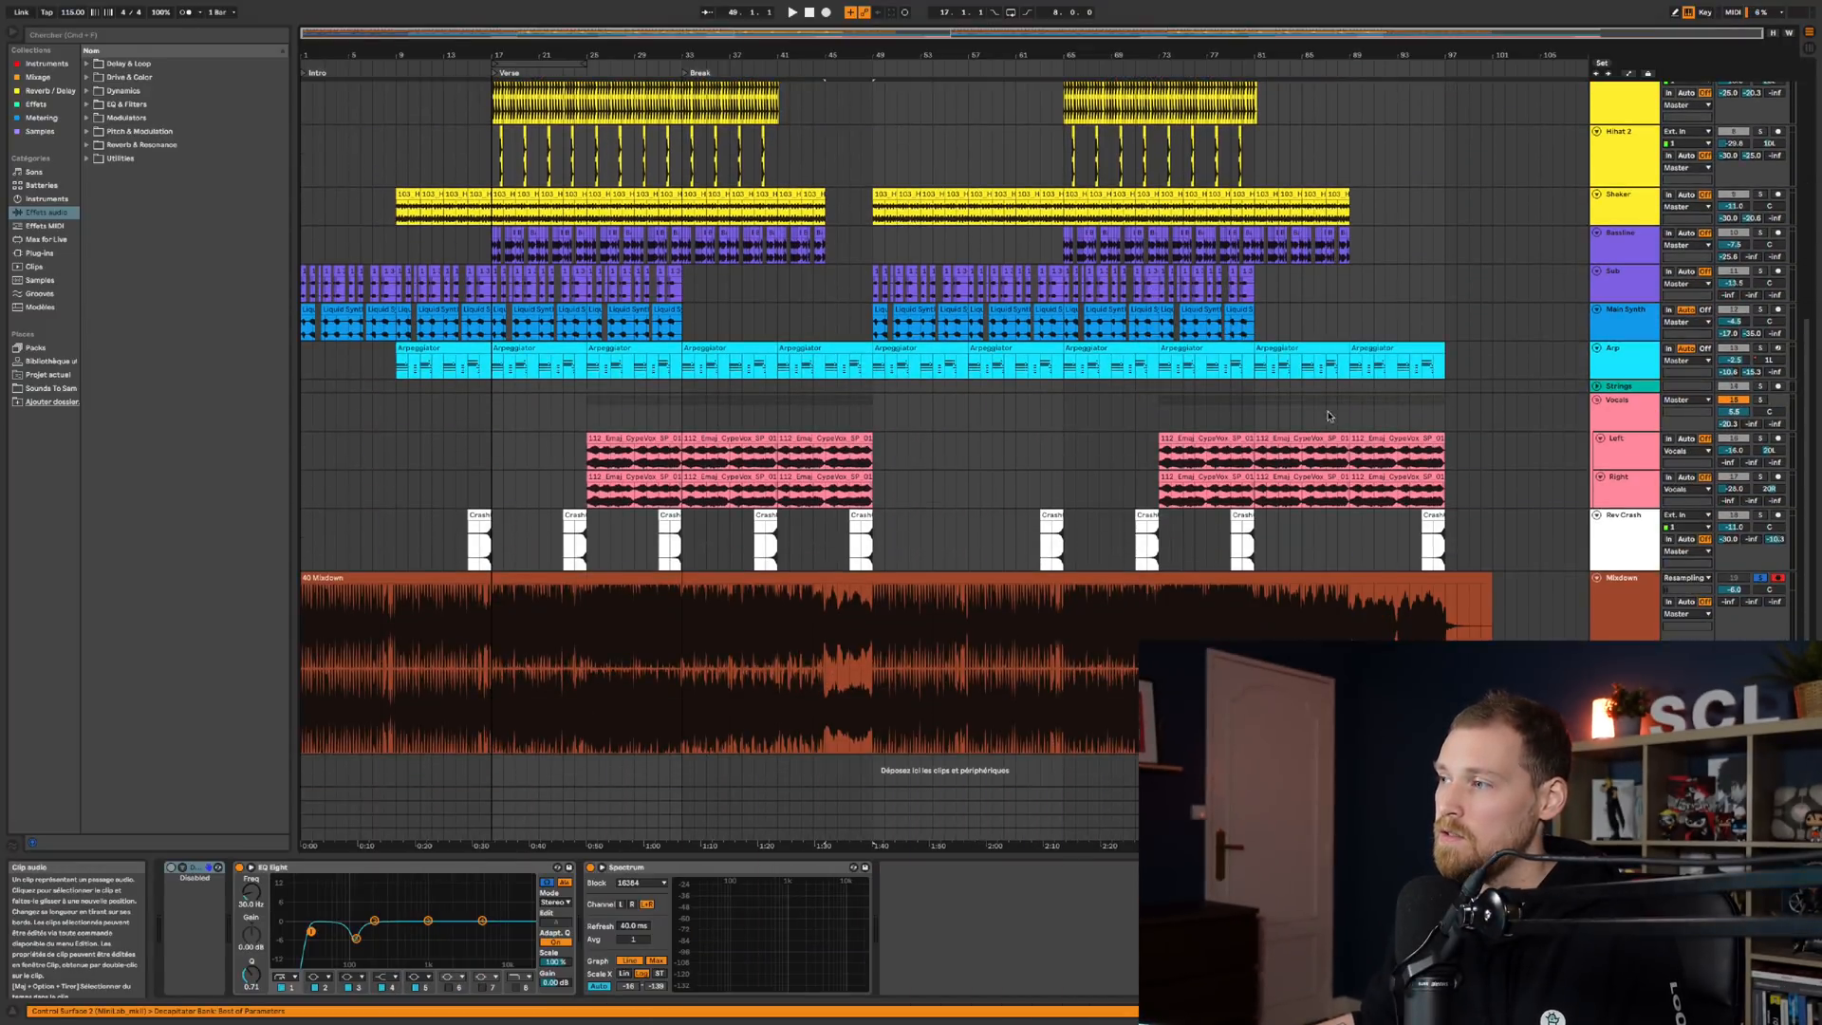
{"action": "left_click_drag", "start_coordinate": [825, 416], "coordinate": [1457, 416]}
{"action": "scroll", "coordinate": [1108, 295], "scroll_direction": "up", "scroll_amount": 5}
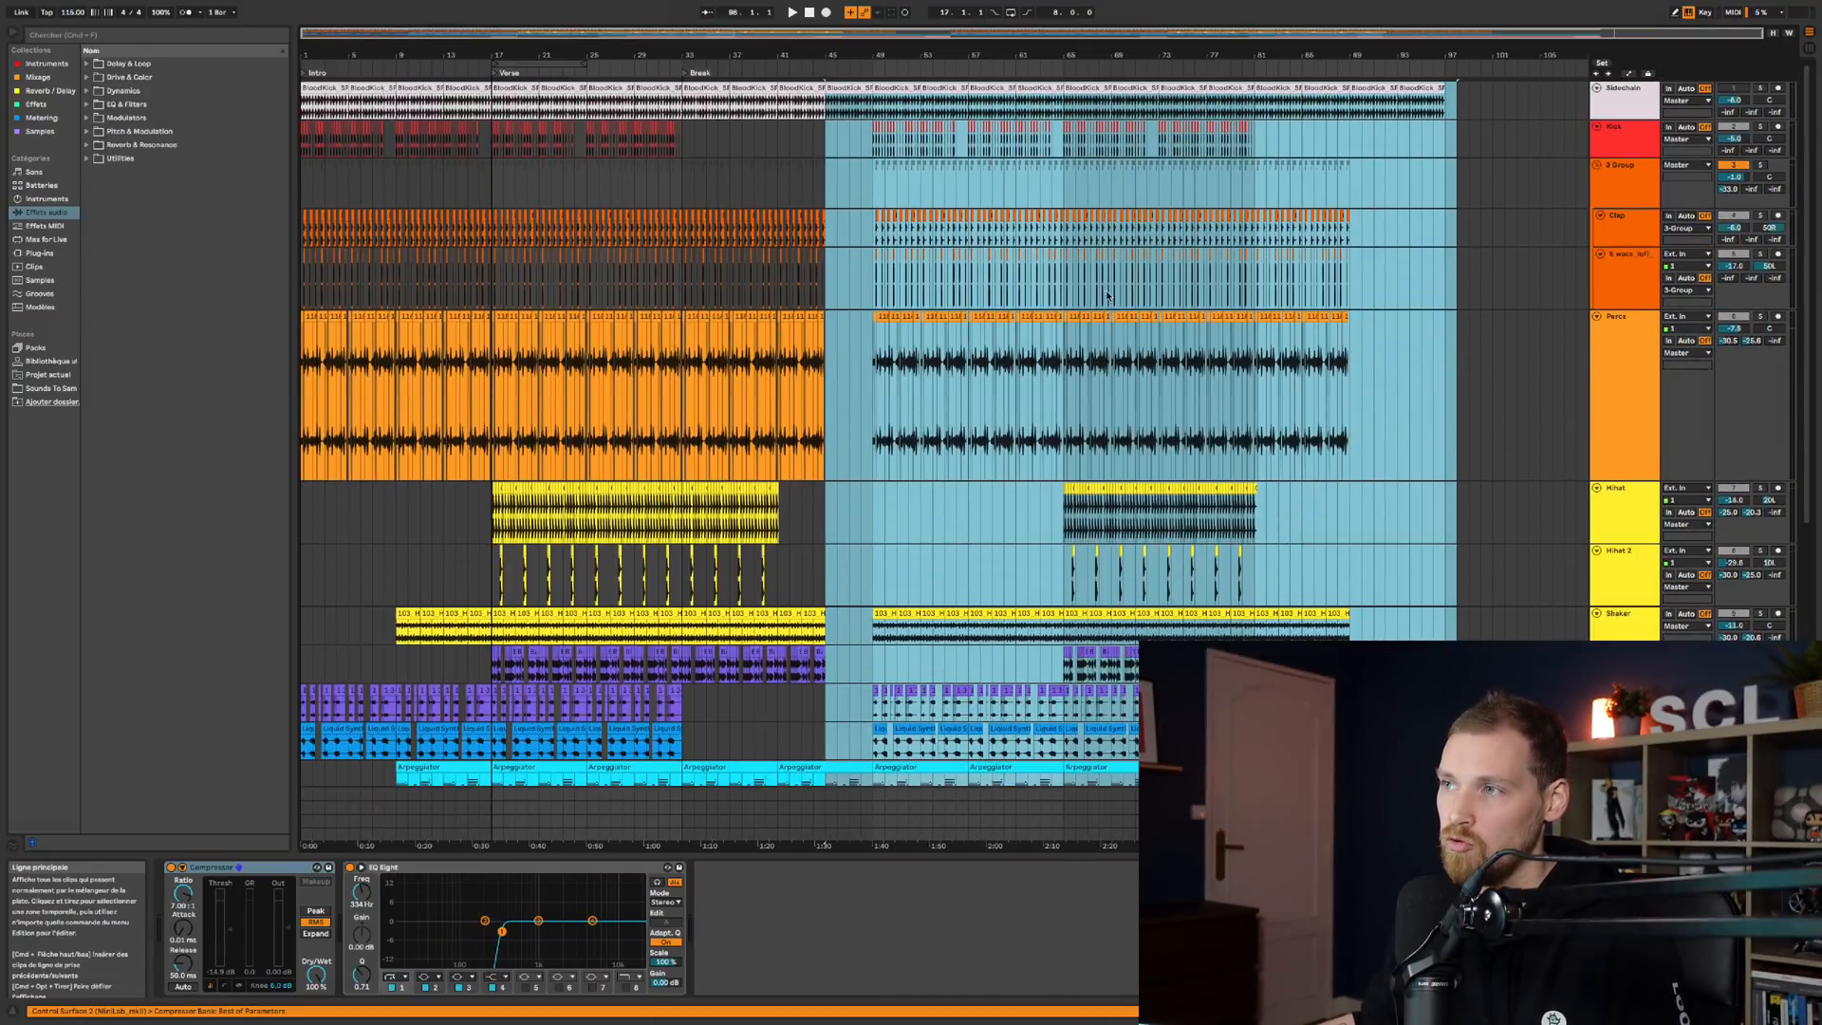
{"action": "left_click_drag", "start_coordinate": [852, 87], "coordinate": [900, 88]}
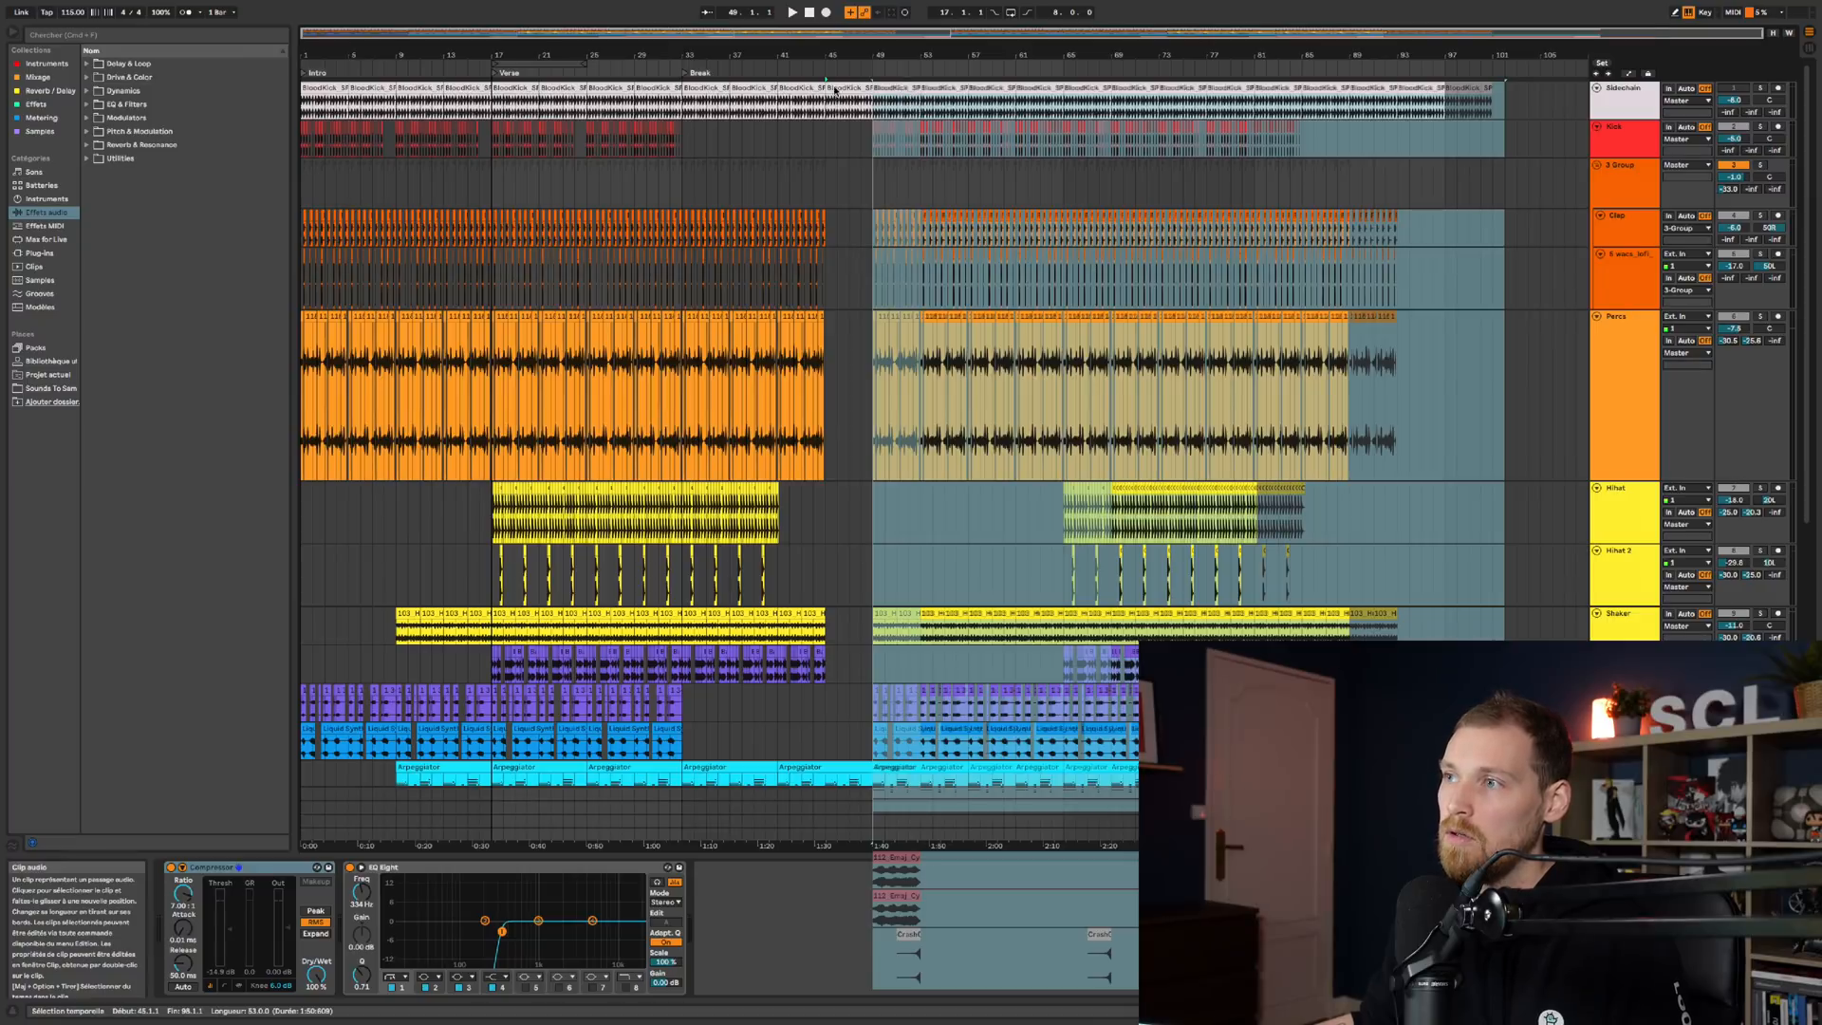
{"action": "left_click", "coordinate": [855, 279]}
- Duplicate the clips in bars 41 to 45 across the tracks, and apply Duplicate Time to the same four bars
{"action": "scroll", "coordinate": [855, 279], "scroll_direction": "down", "scroll_amount": 4}
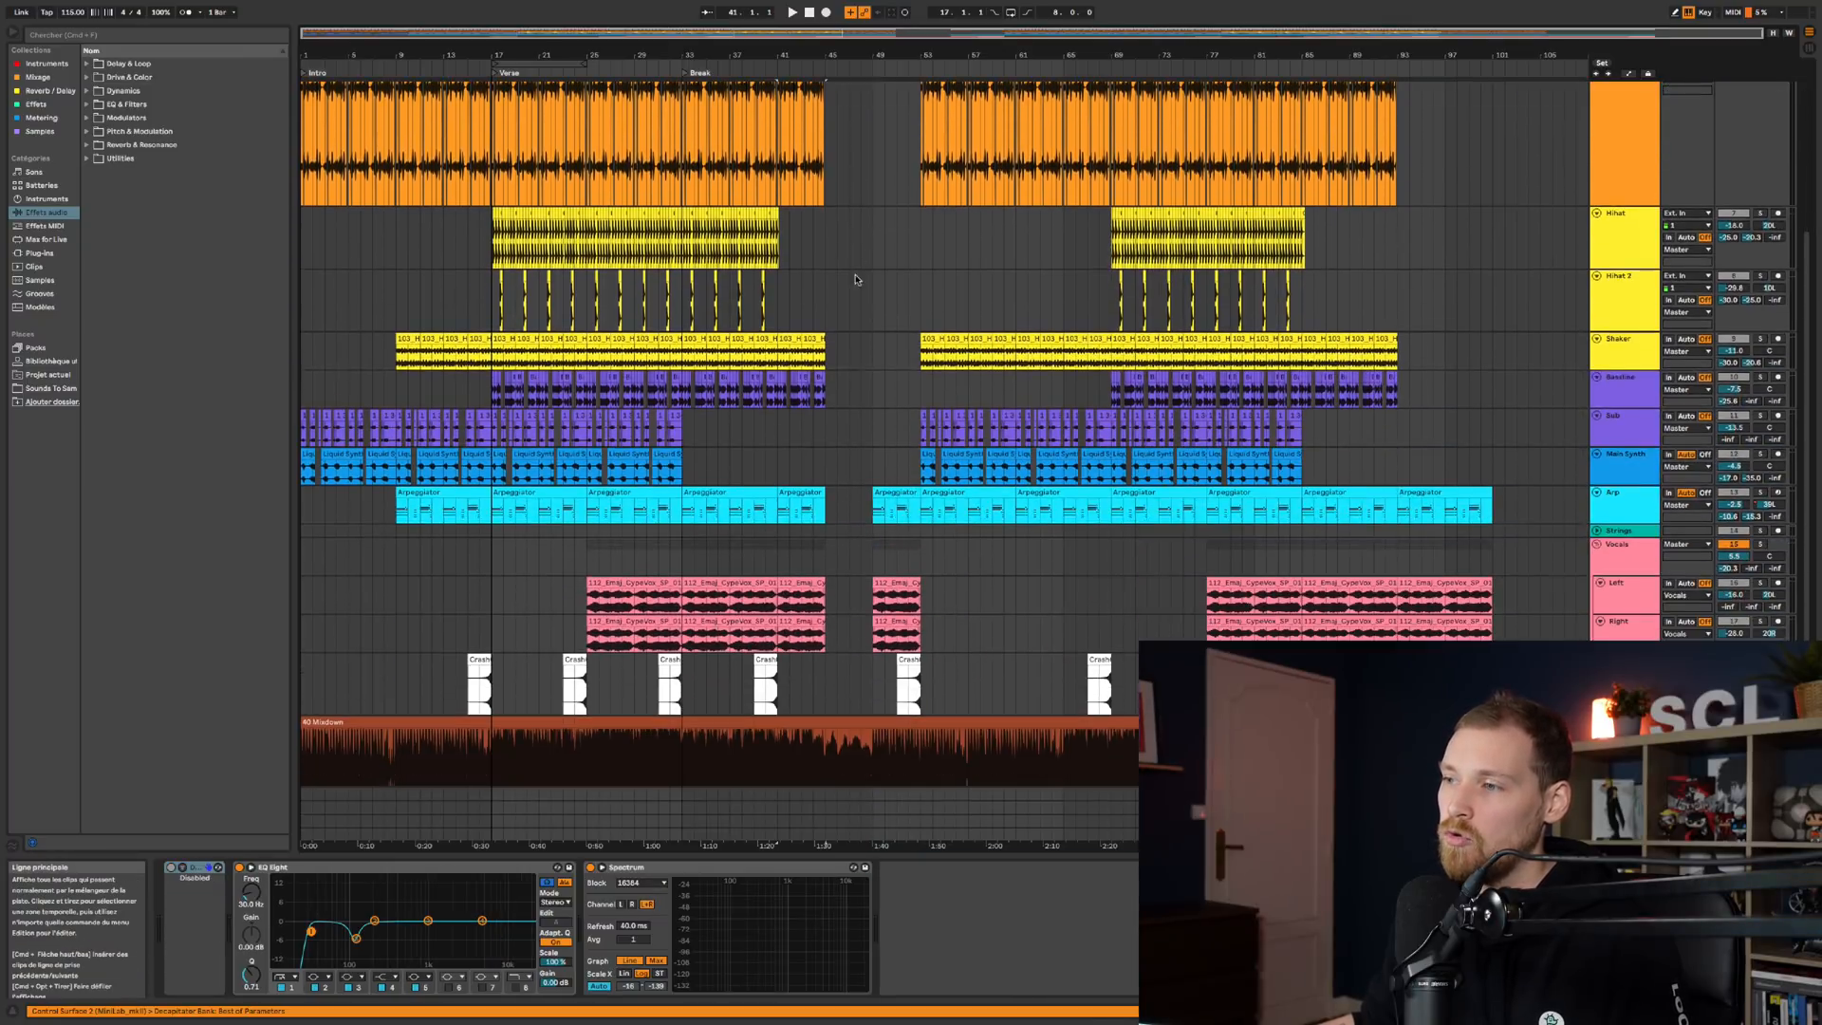
{"action": "left_click", "coordinate": [821, 680]}
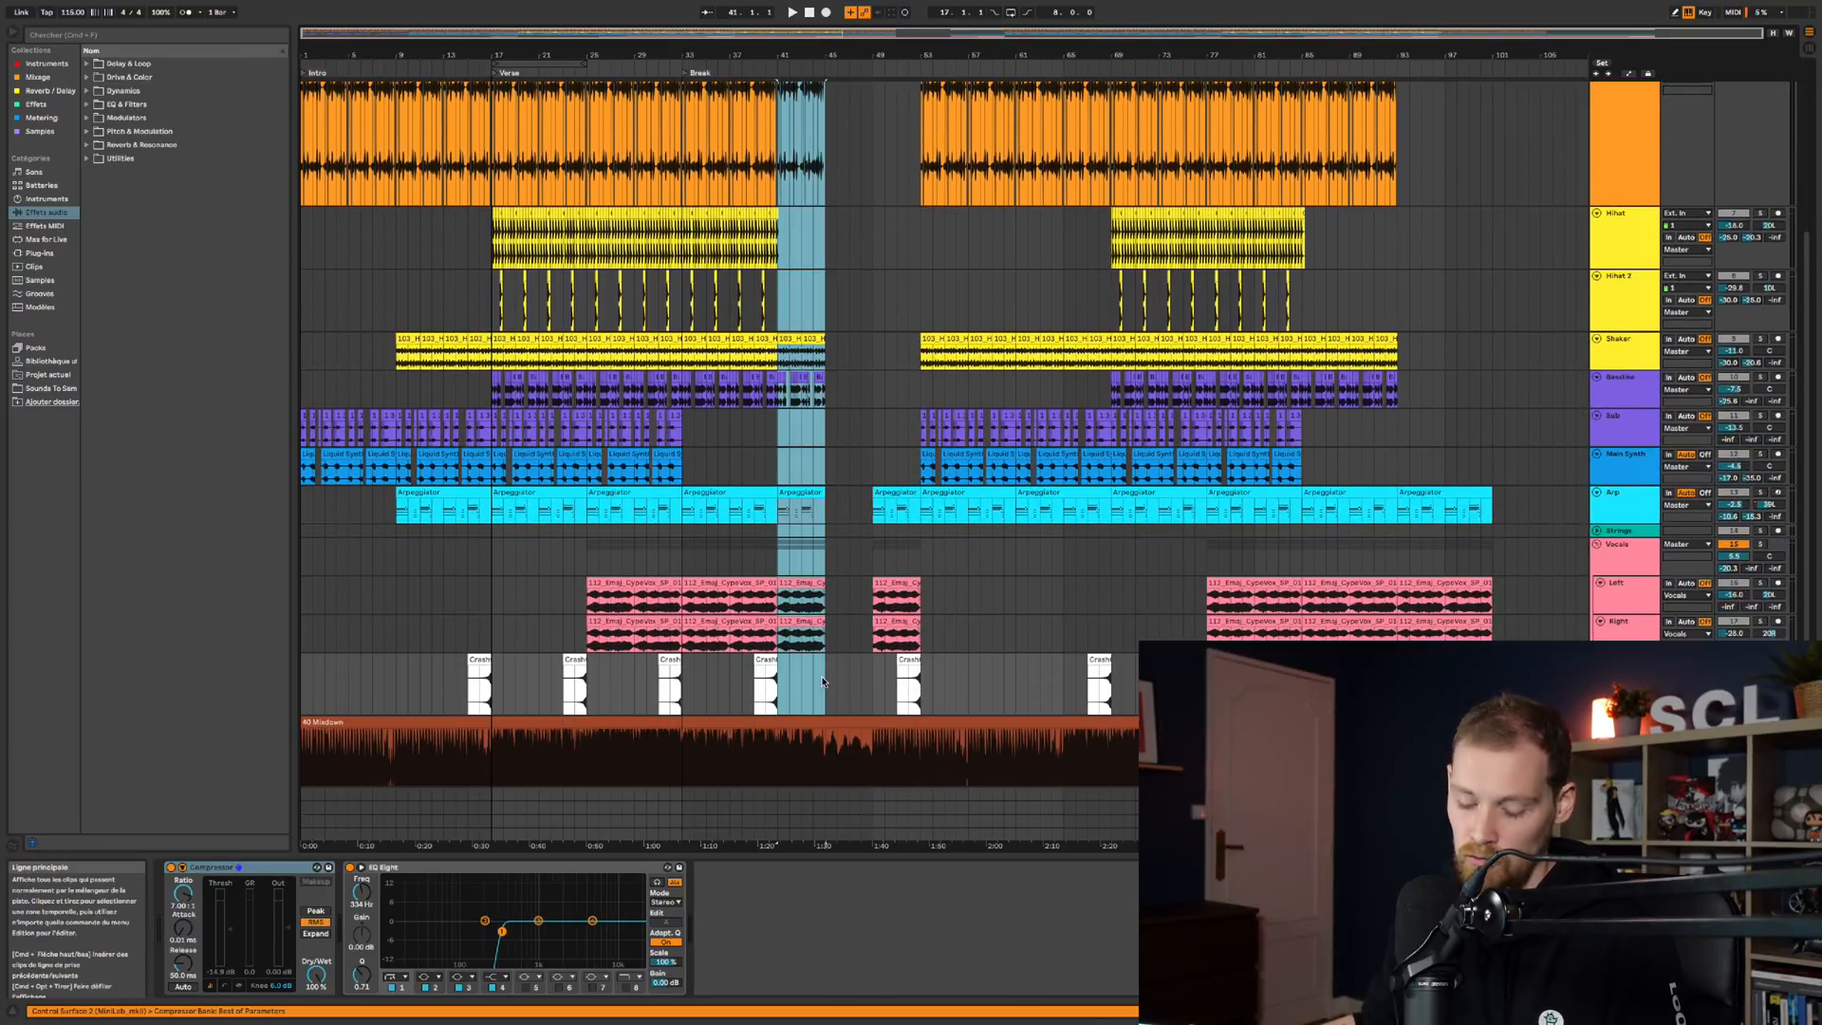
{"action": "key", "text": "ctrl+d"}
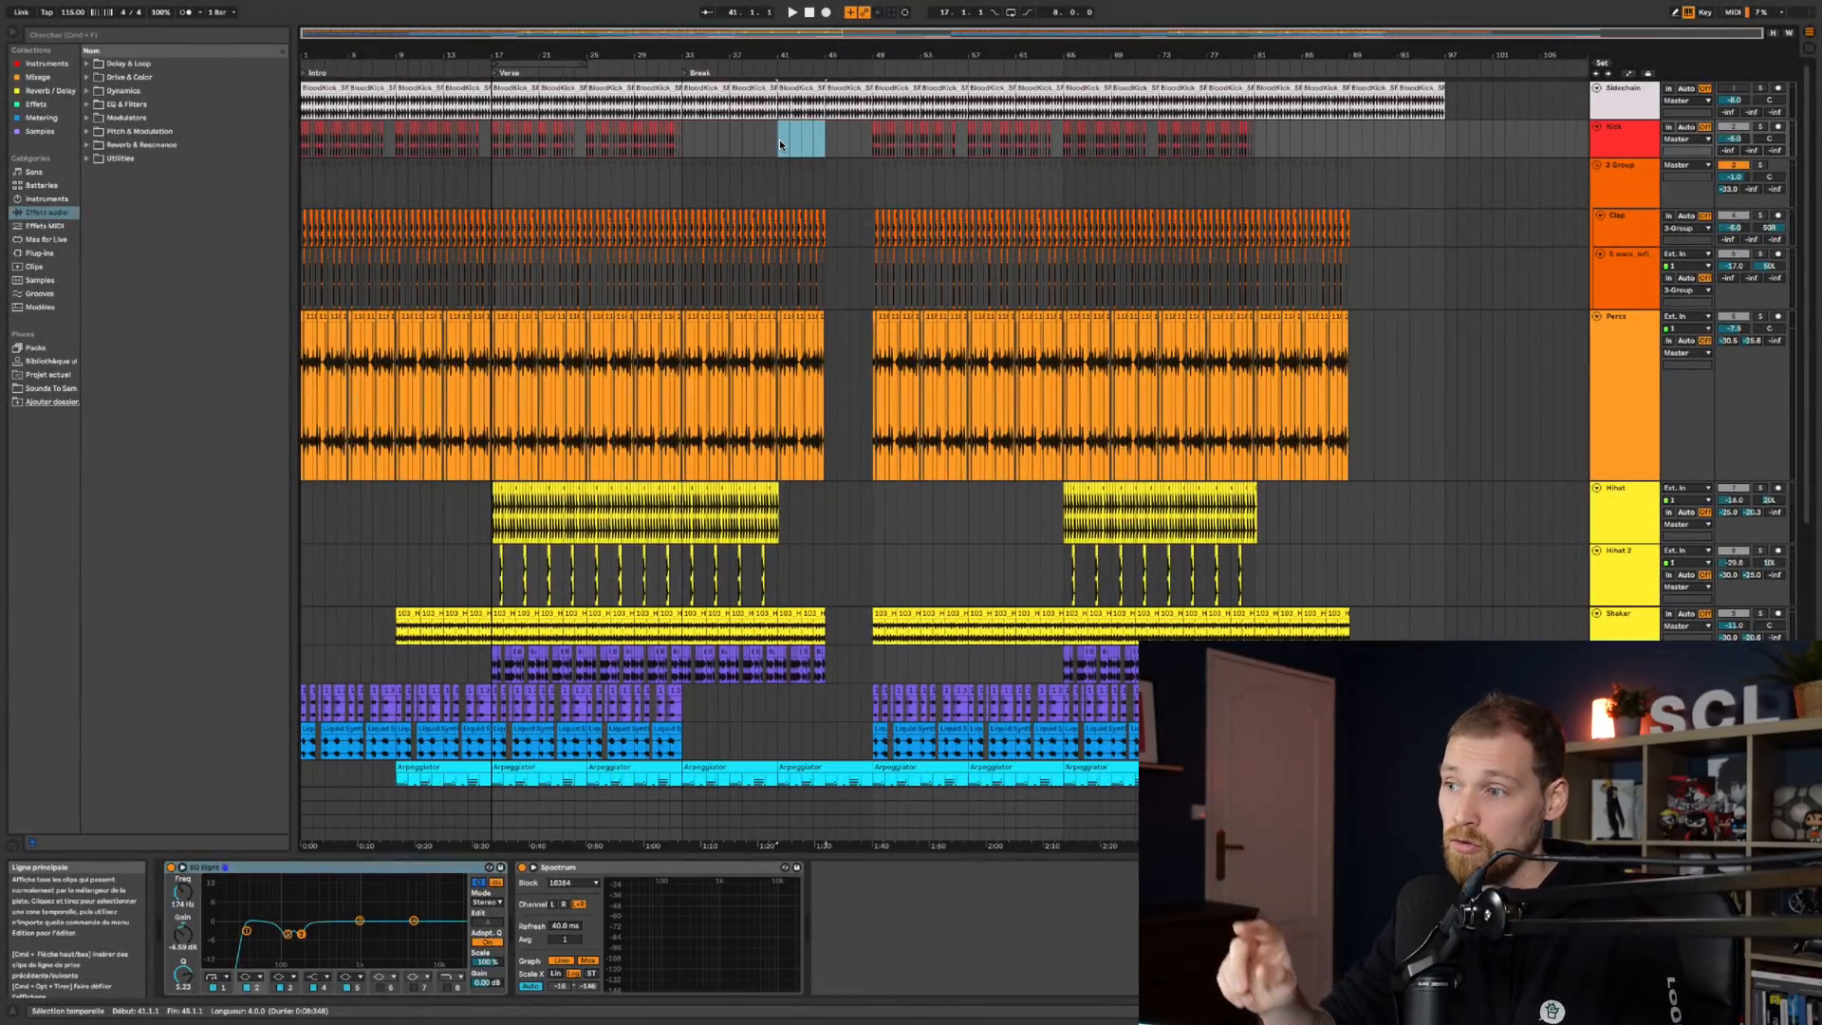
{"action": "key", "text": "ctrl+shift+d"}
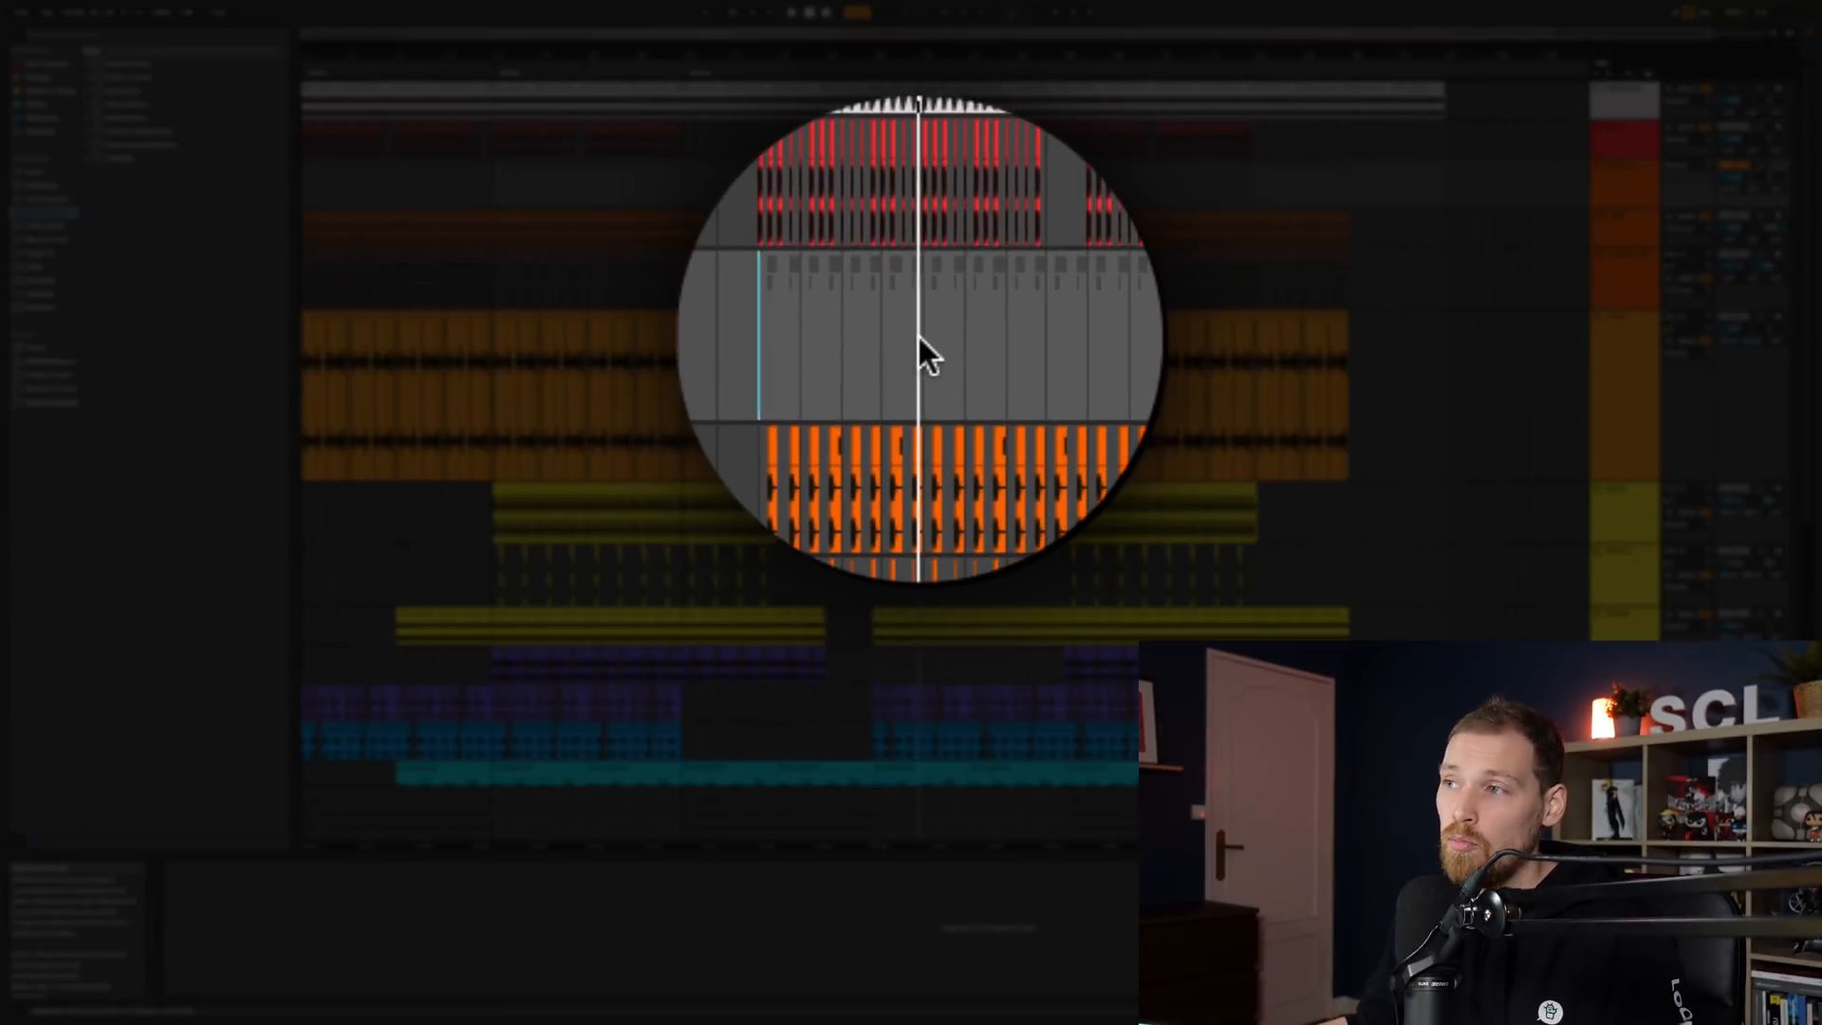
- Place the insert marker at bar 53, resume playback from where it stopped, and place the marker at bar 57
{"action": "left_click", "coordinate": [919, 338]}
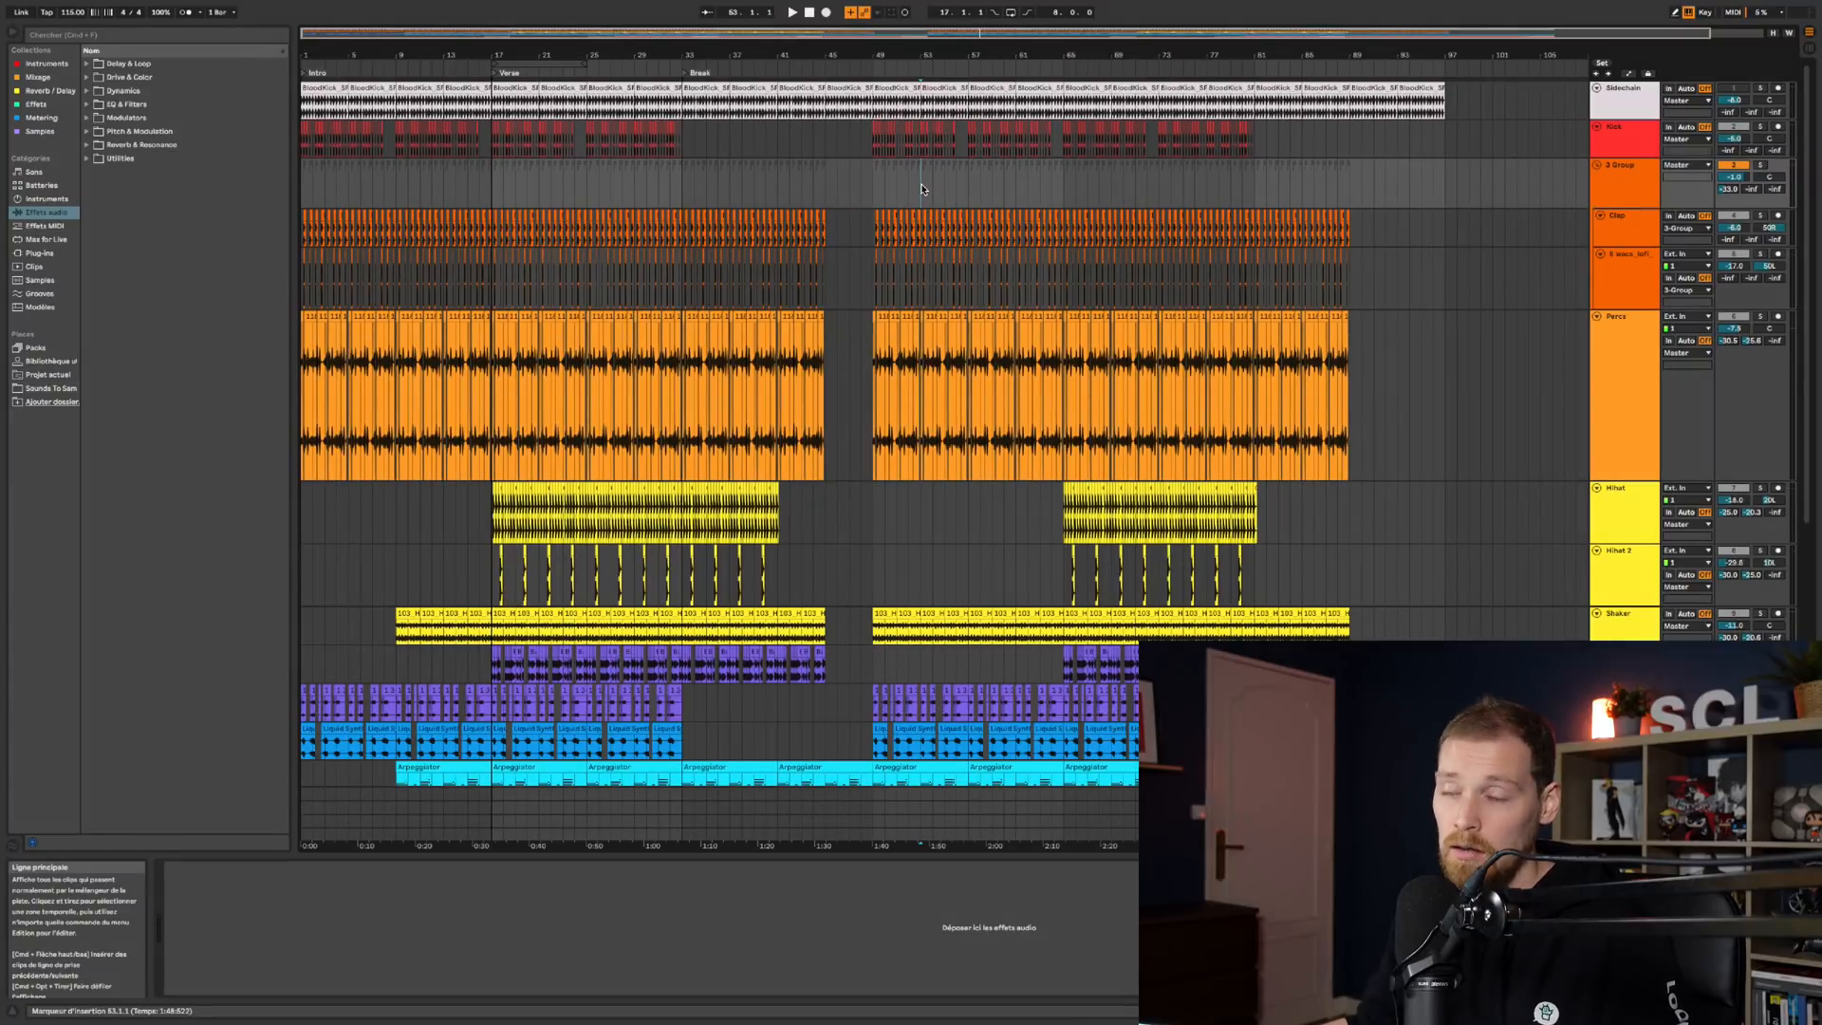
{"action": "key", "text": "shift+space"}
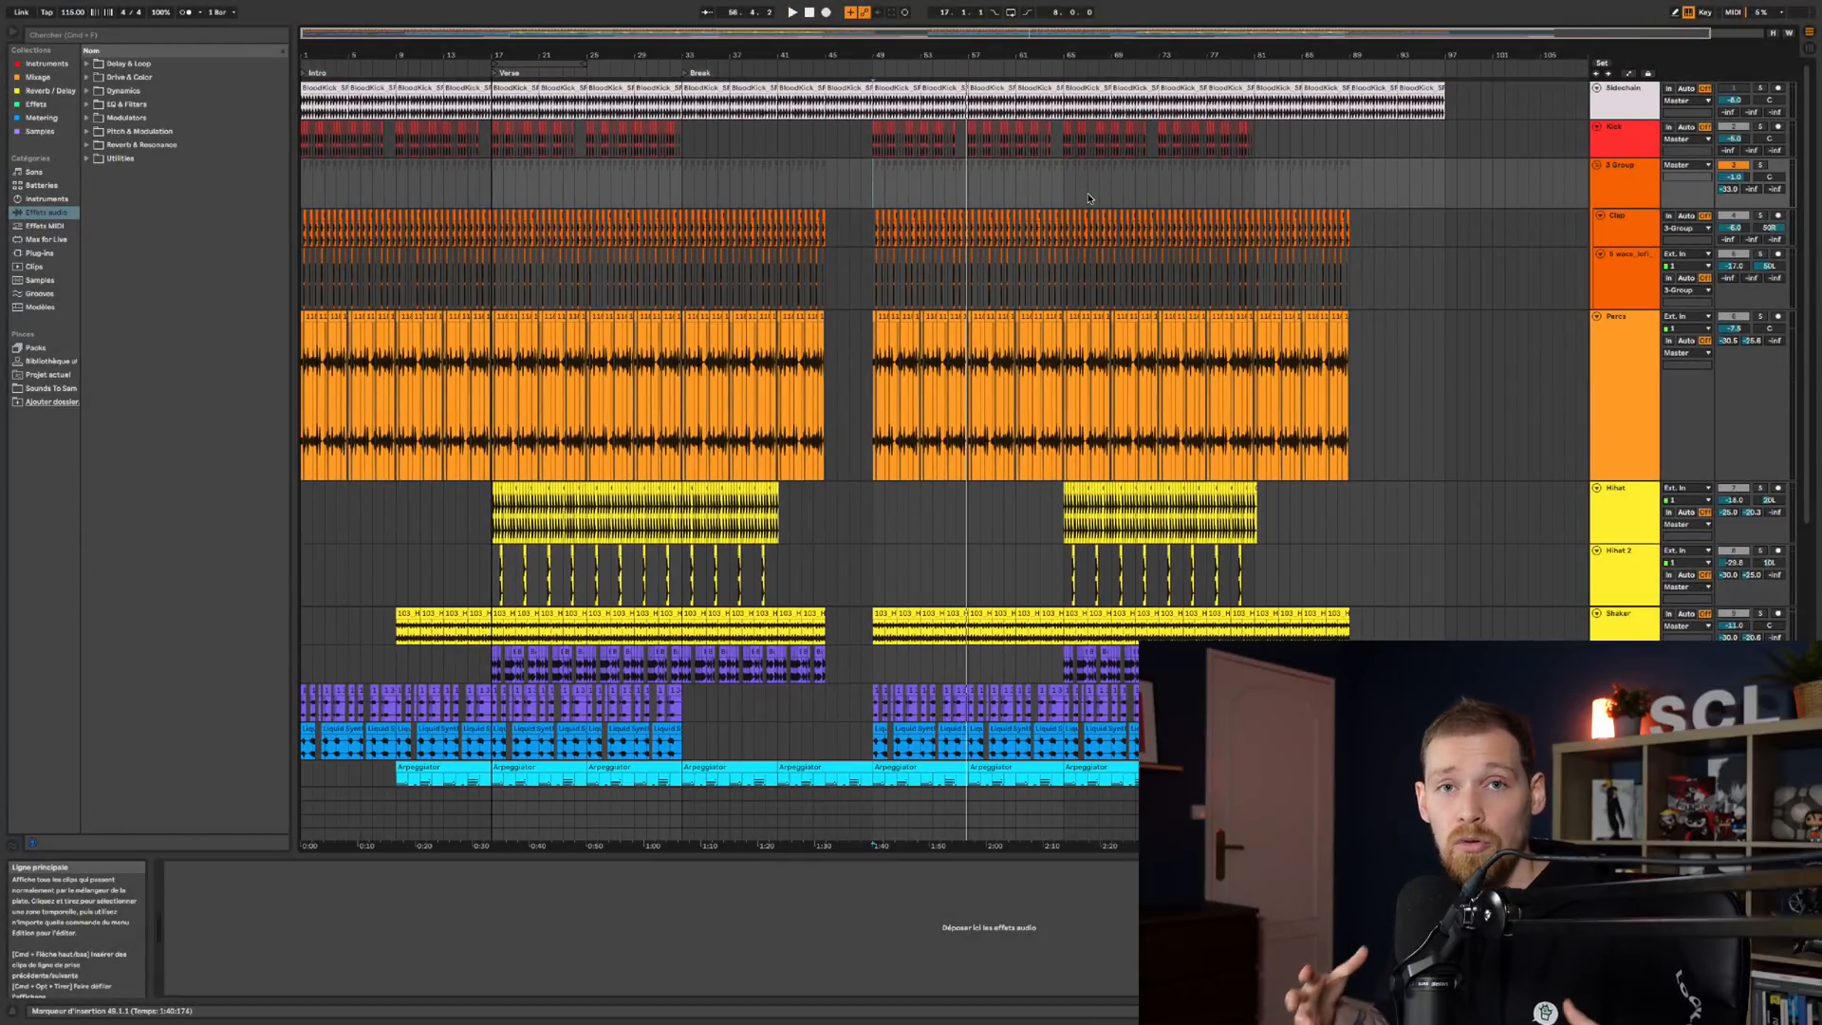
{"action": "left_click", "coordinate": [966, 181]}
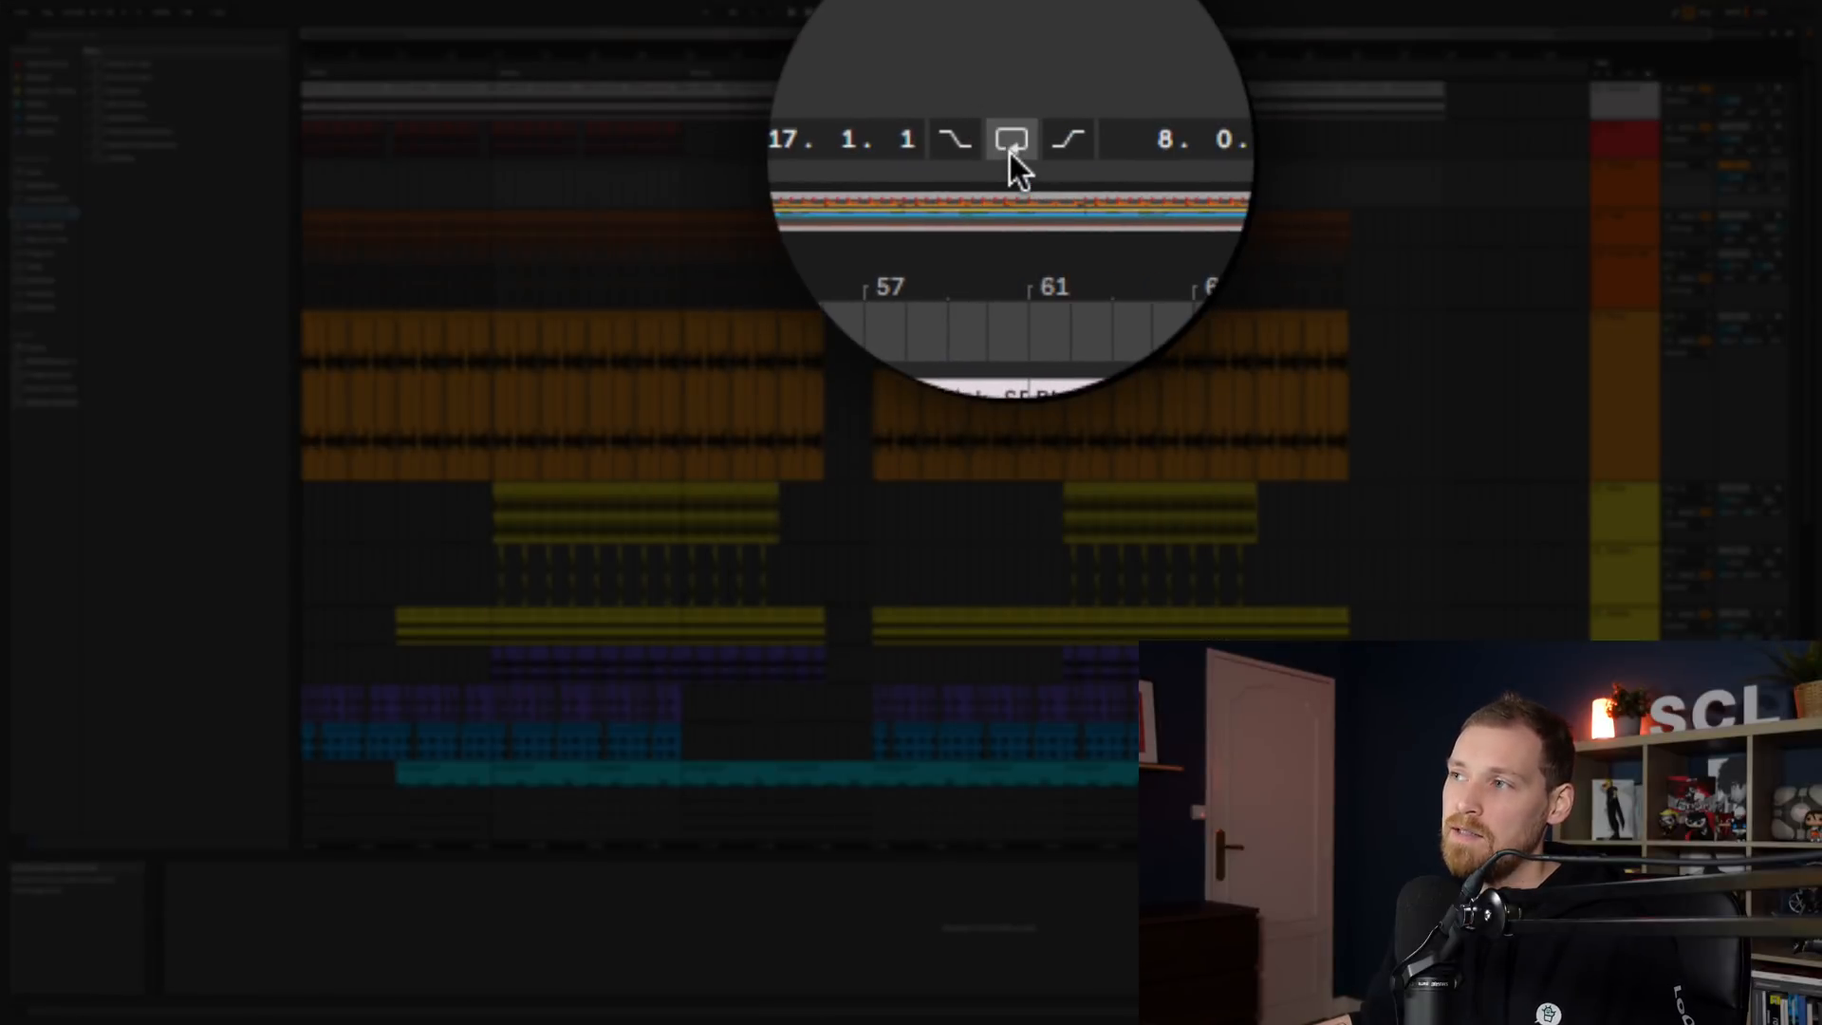
- Enable the arrangement loop and move its eight-bar brace from the Verse to bar 49
{"action": "left_click", "coordinate": [1011, 12]}
{"action": "left_click_drag", "start_coordinate": [537, 66], "coordinate": [927, 67]}
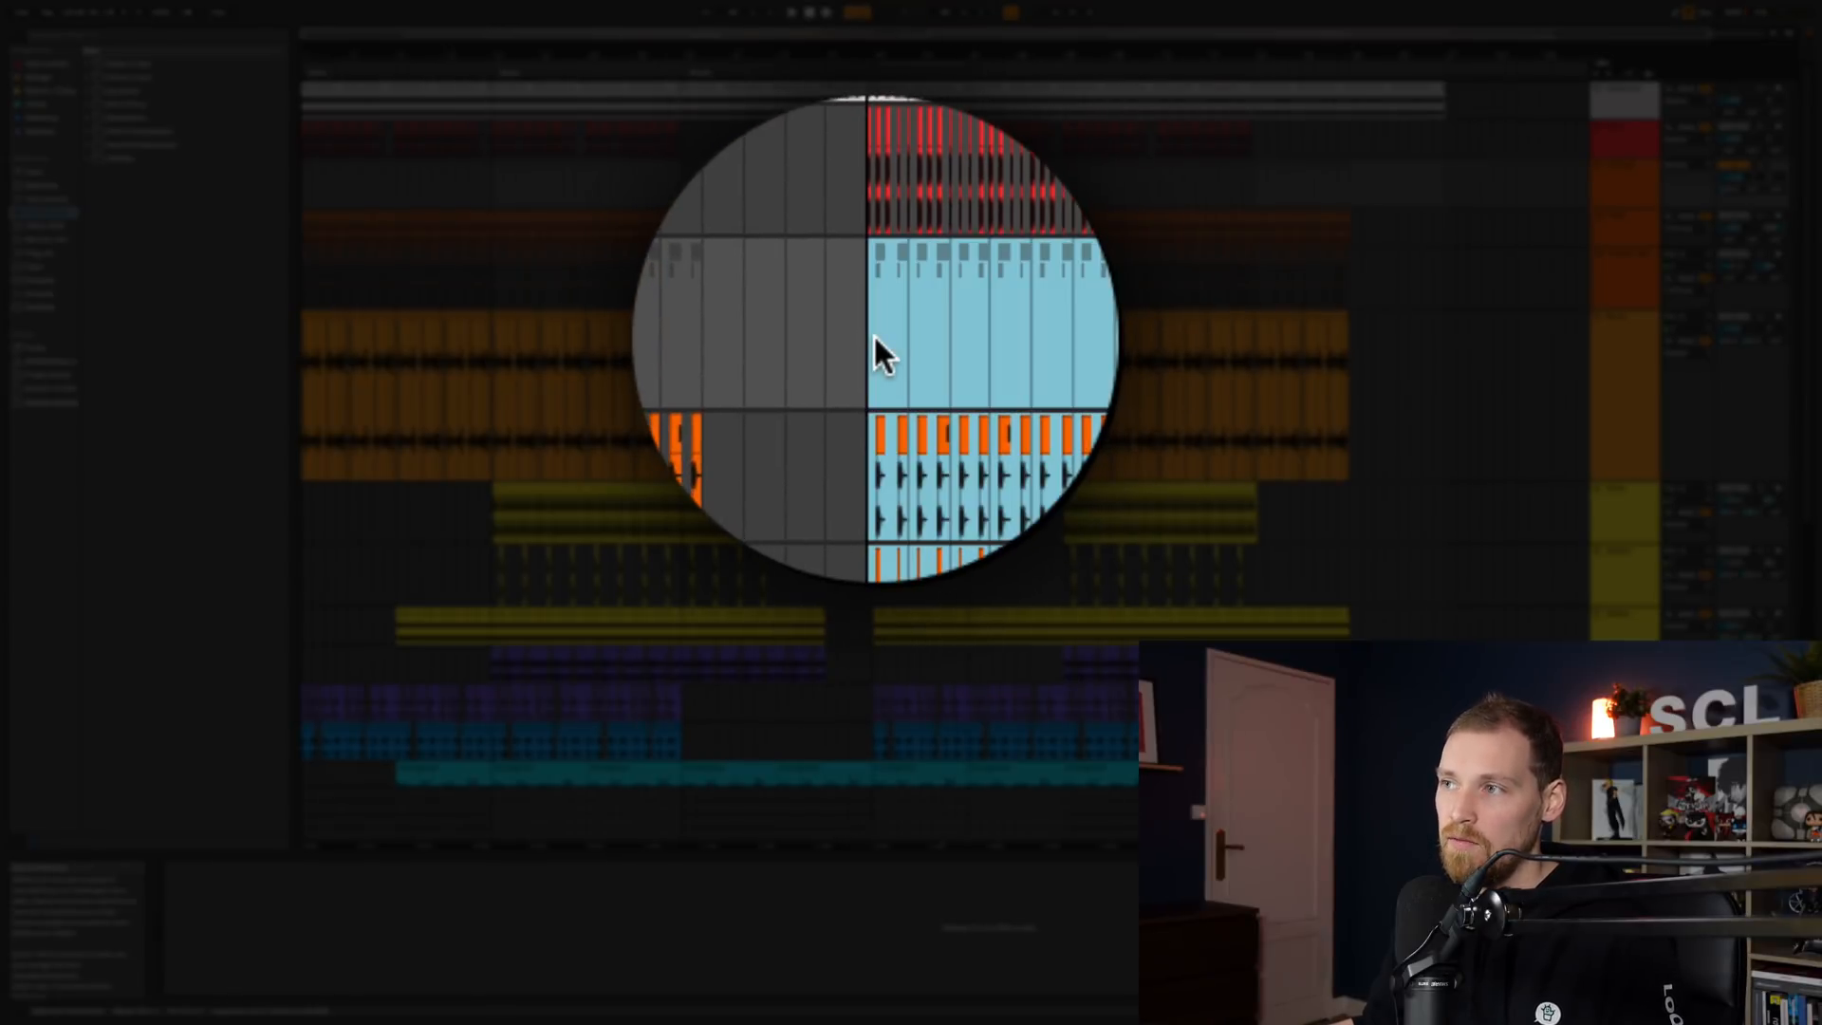
- Select bars 49 to 57 on the drum group track and play from the start of that selection
{"action": "left_click", "coordinate": [873, 188]}
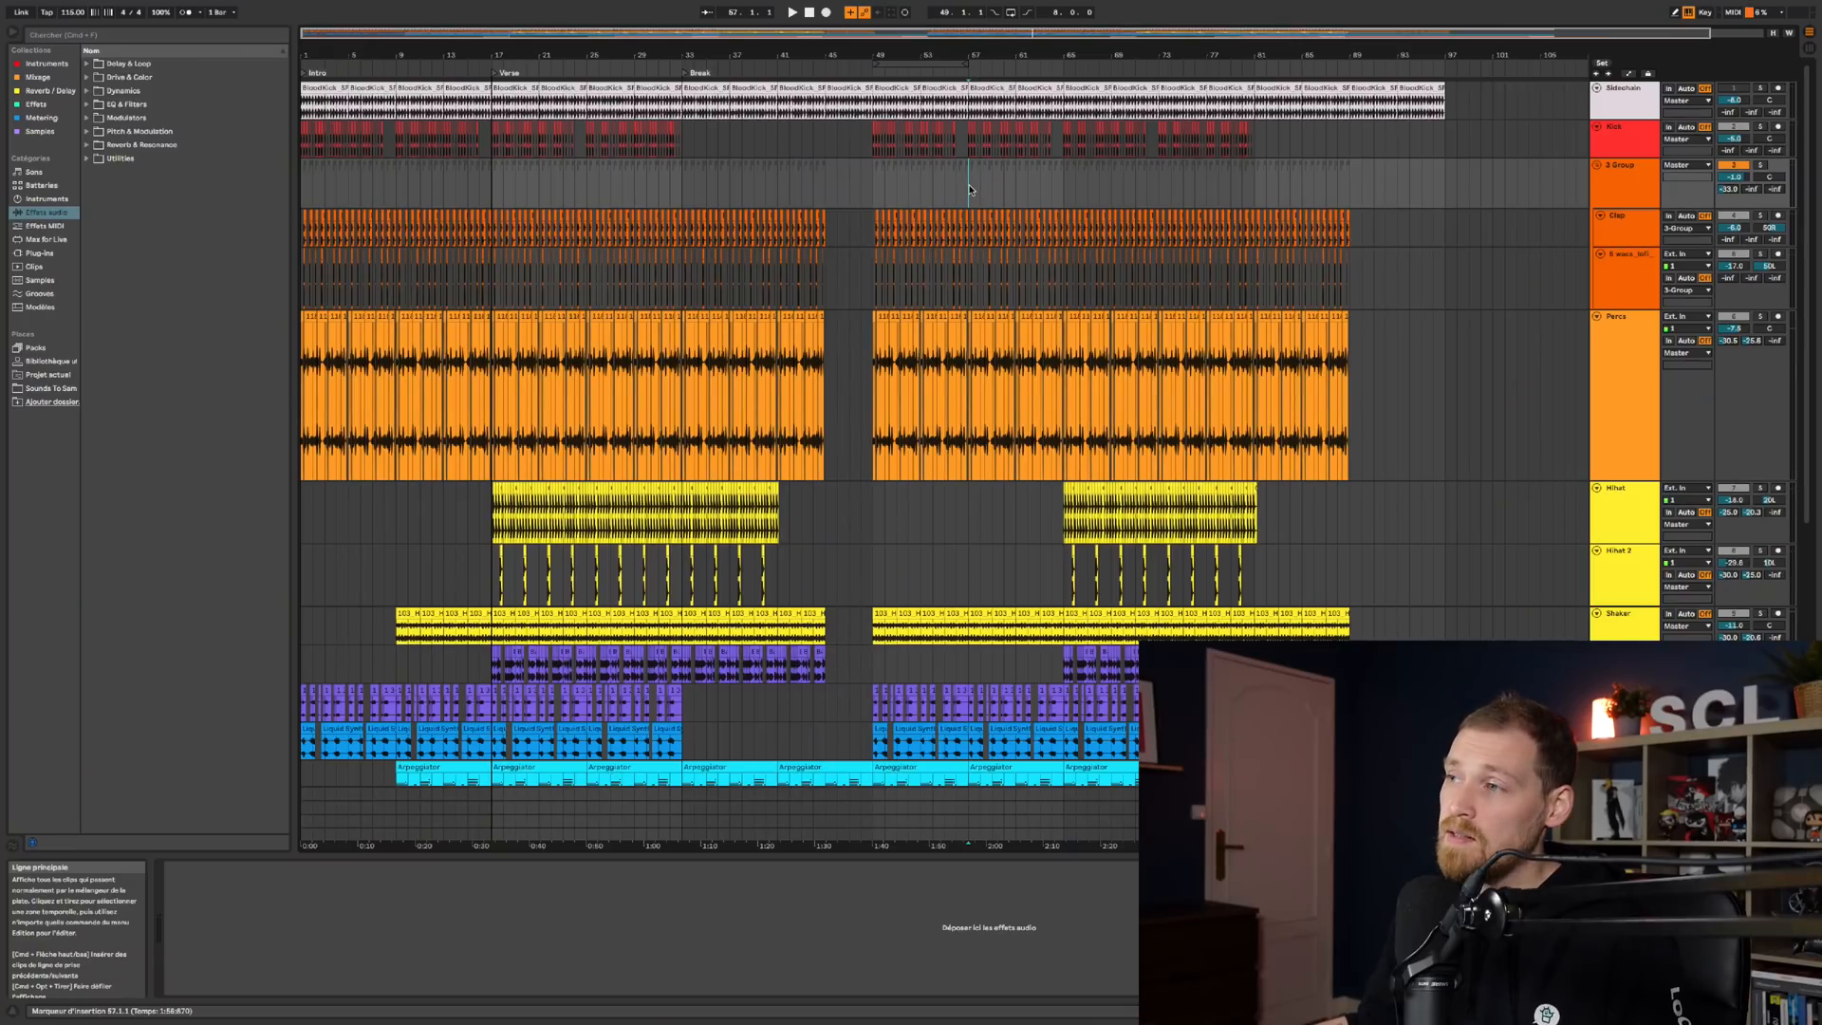
{"action": "left_click_drag", "start_coordinate": [970, 189], "coordinate": [904, 181]}
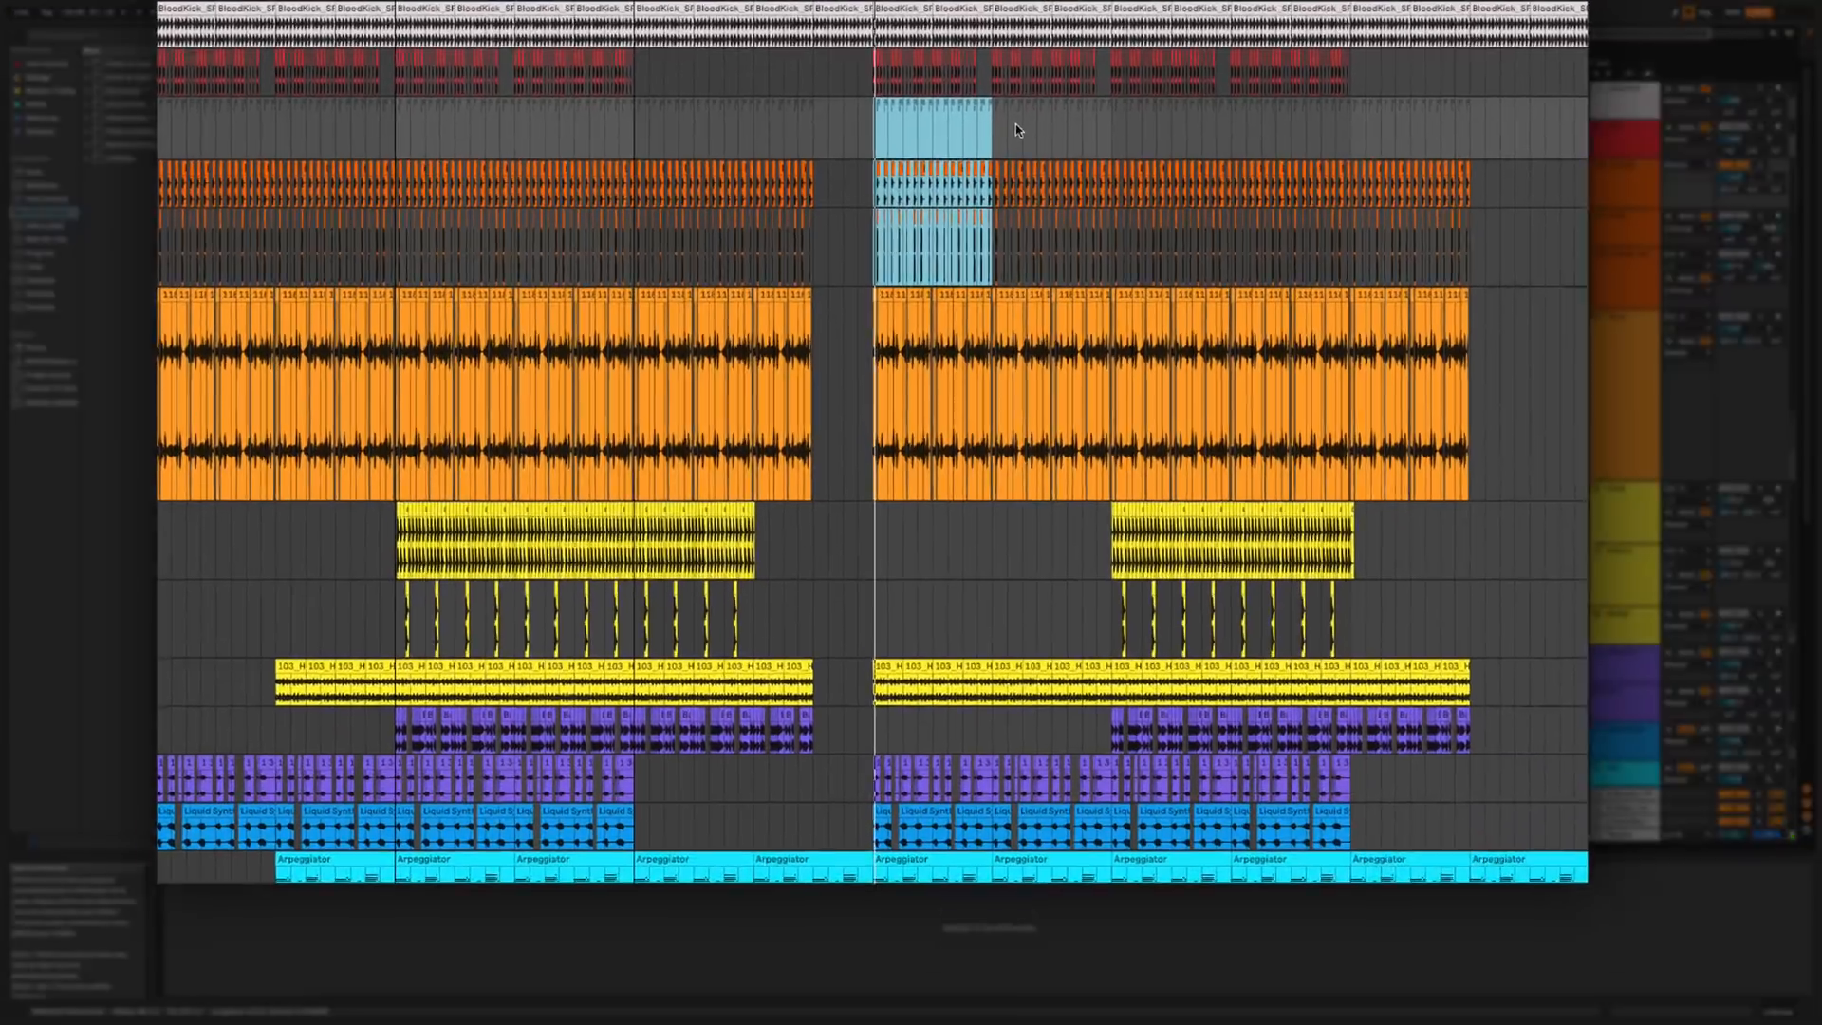
{"action": "key", "text": "space"}
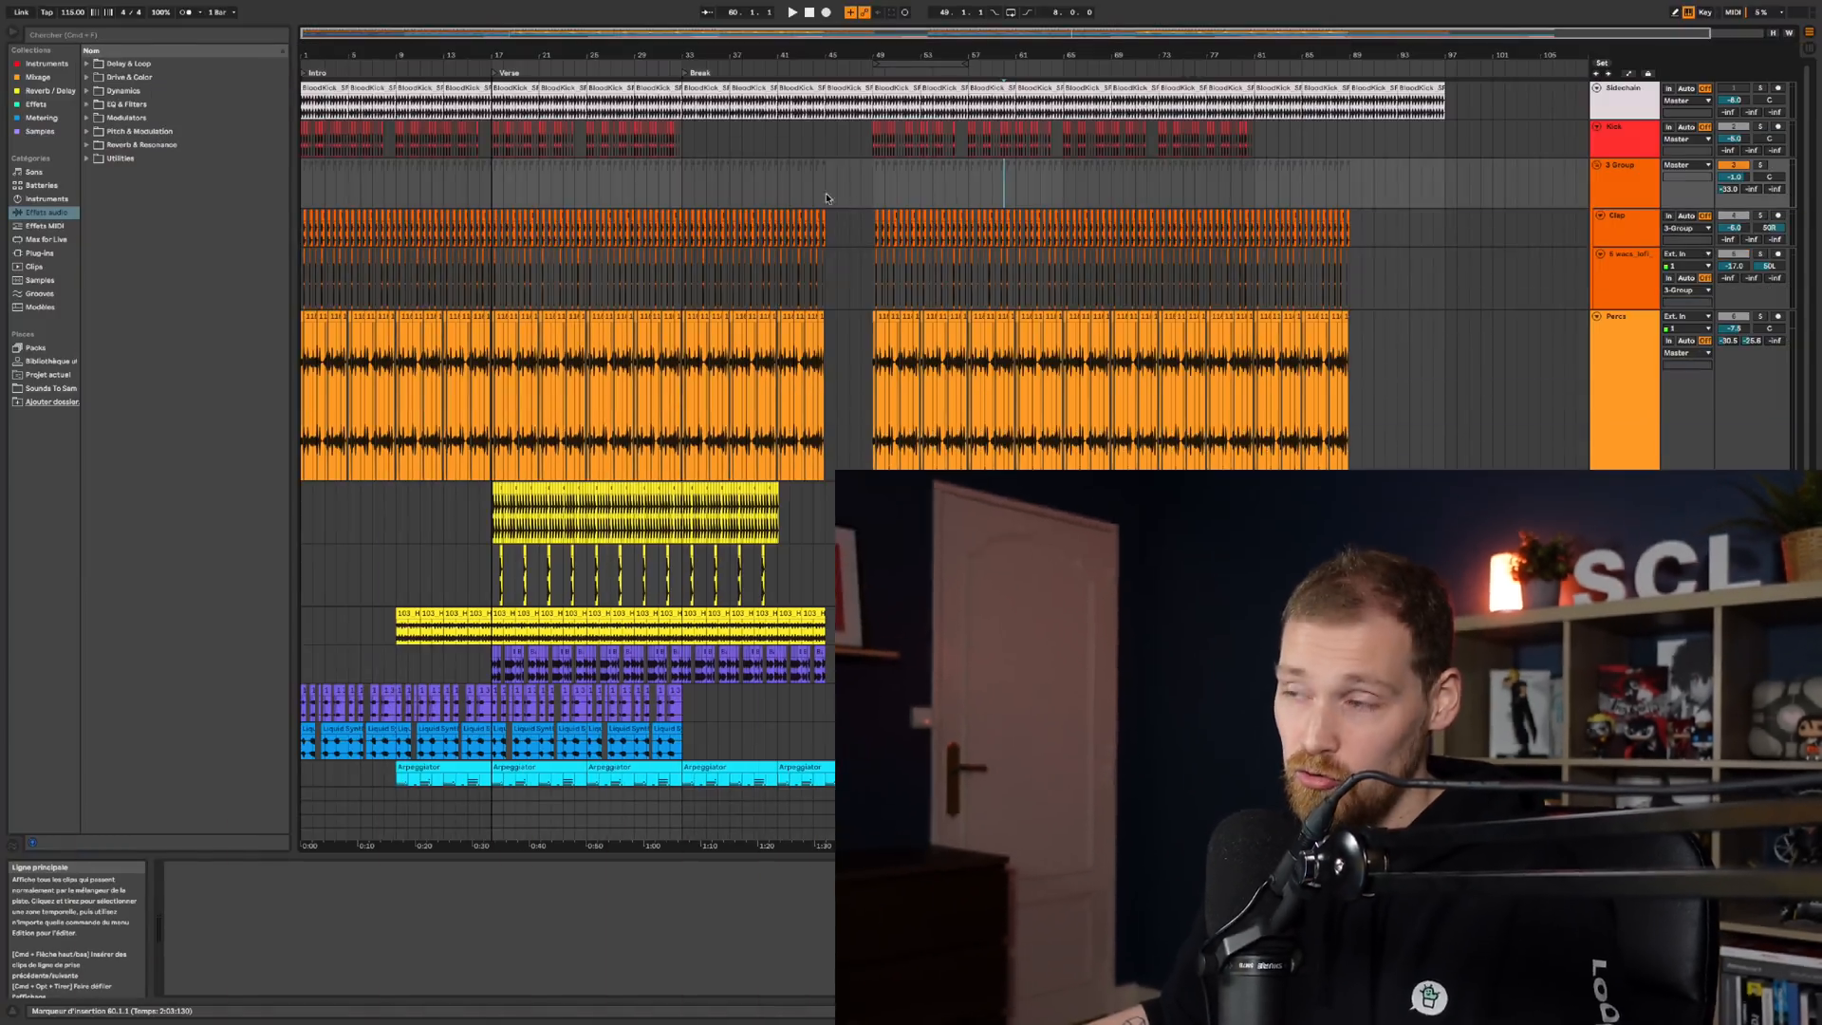
- Select the short Perco clip just before bar 37 in the Break section
{"action": "scroll", "coordinate": [788, 392], "scroll_direction": "up", "scroll_amount": 5}
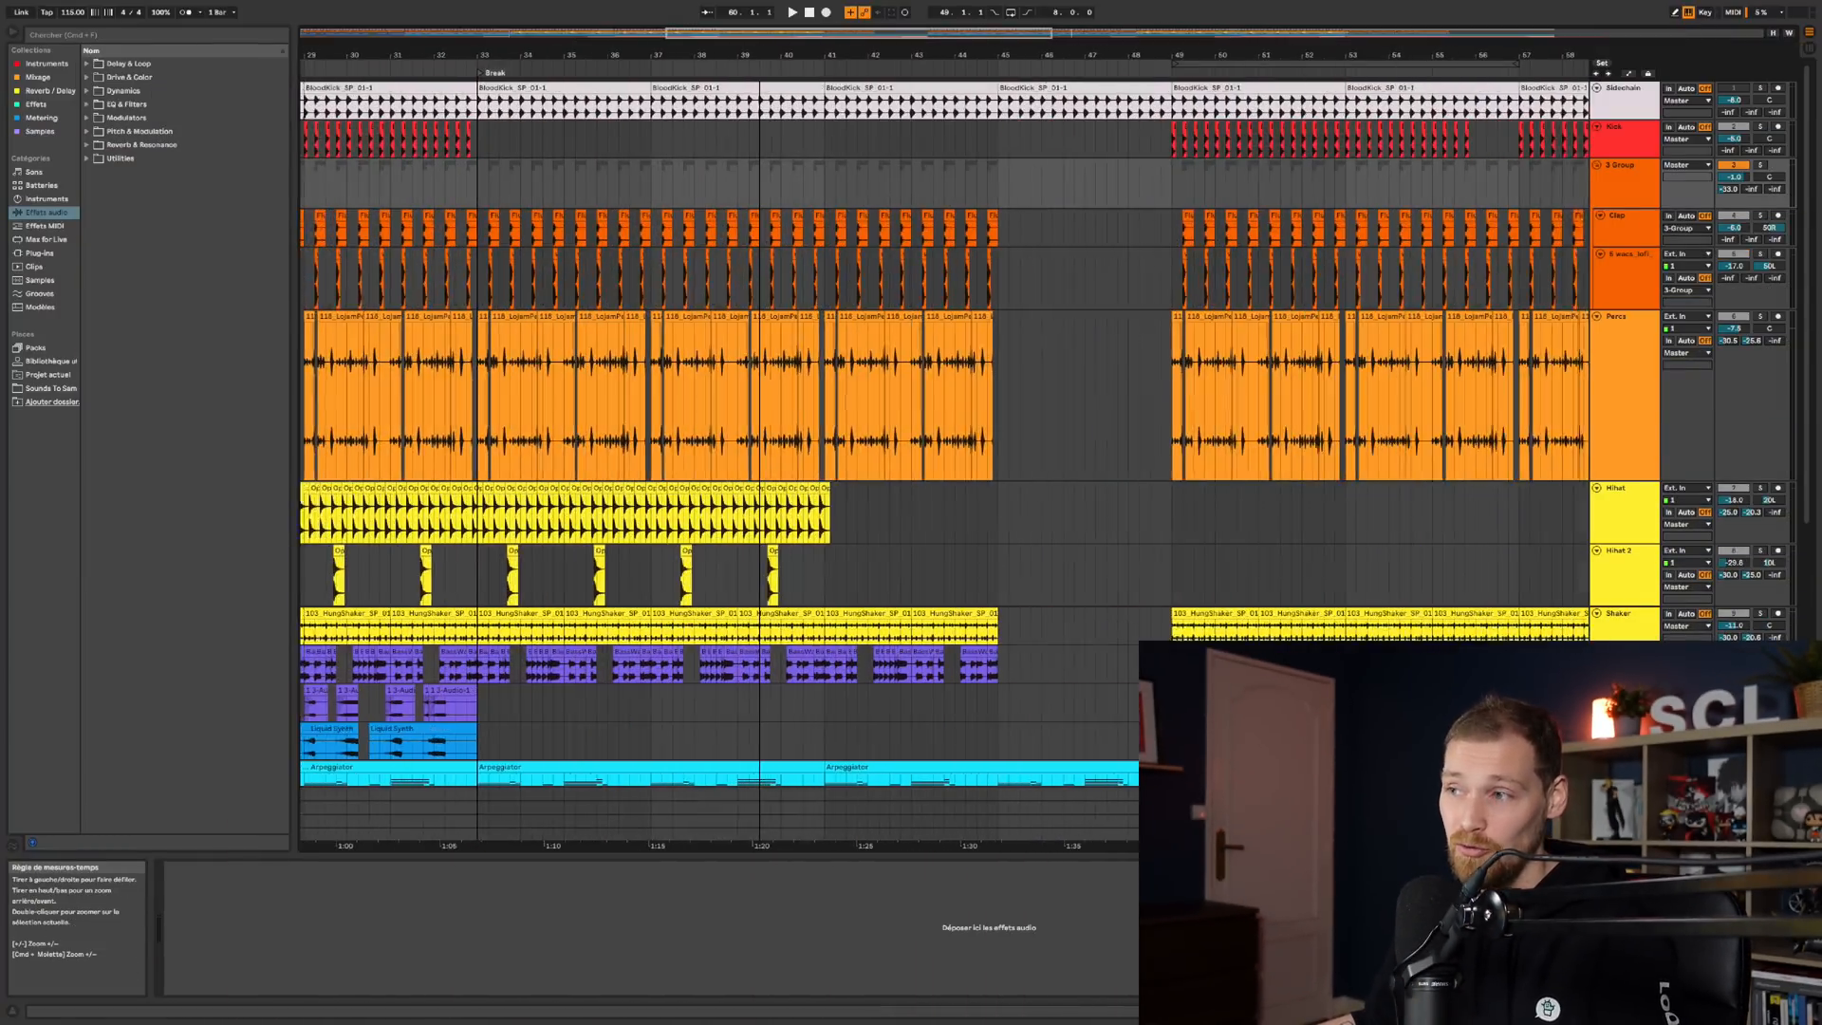
{"action": "scroll", "coordinate": [789, 392], "scroll_direction": "down", "scroll_amount": 5}
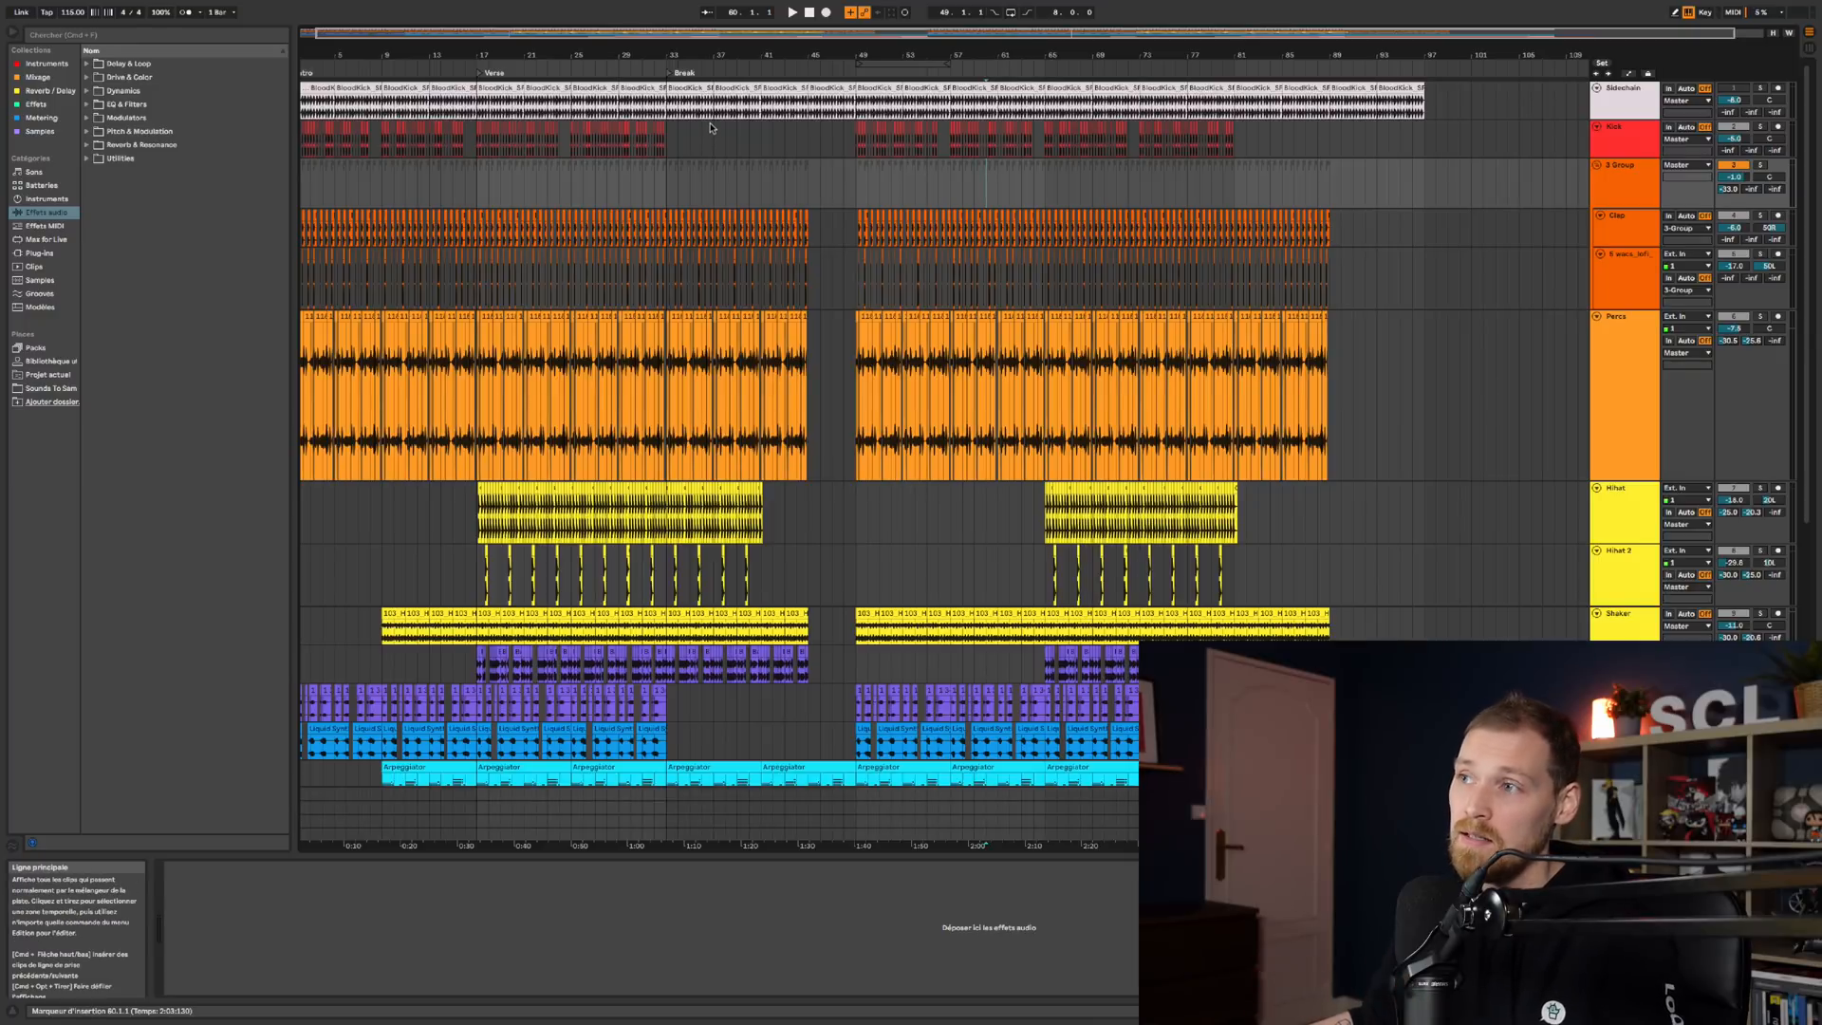
{"action": "scroll", "coordinate": [706, 54], "scroll_direction": "up", "scroll_amount": 10}
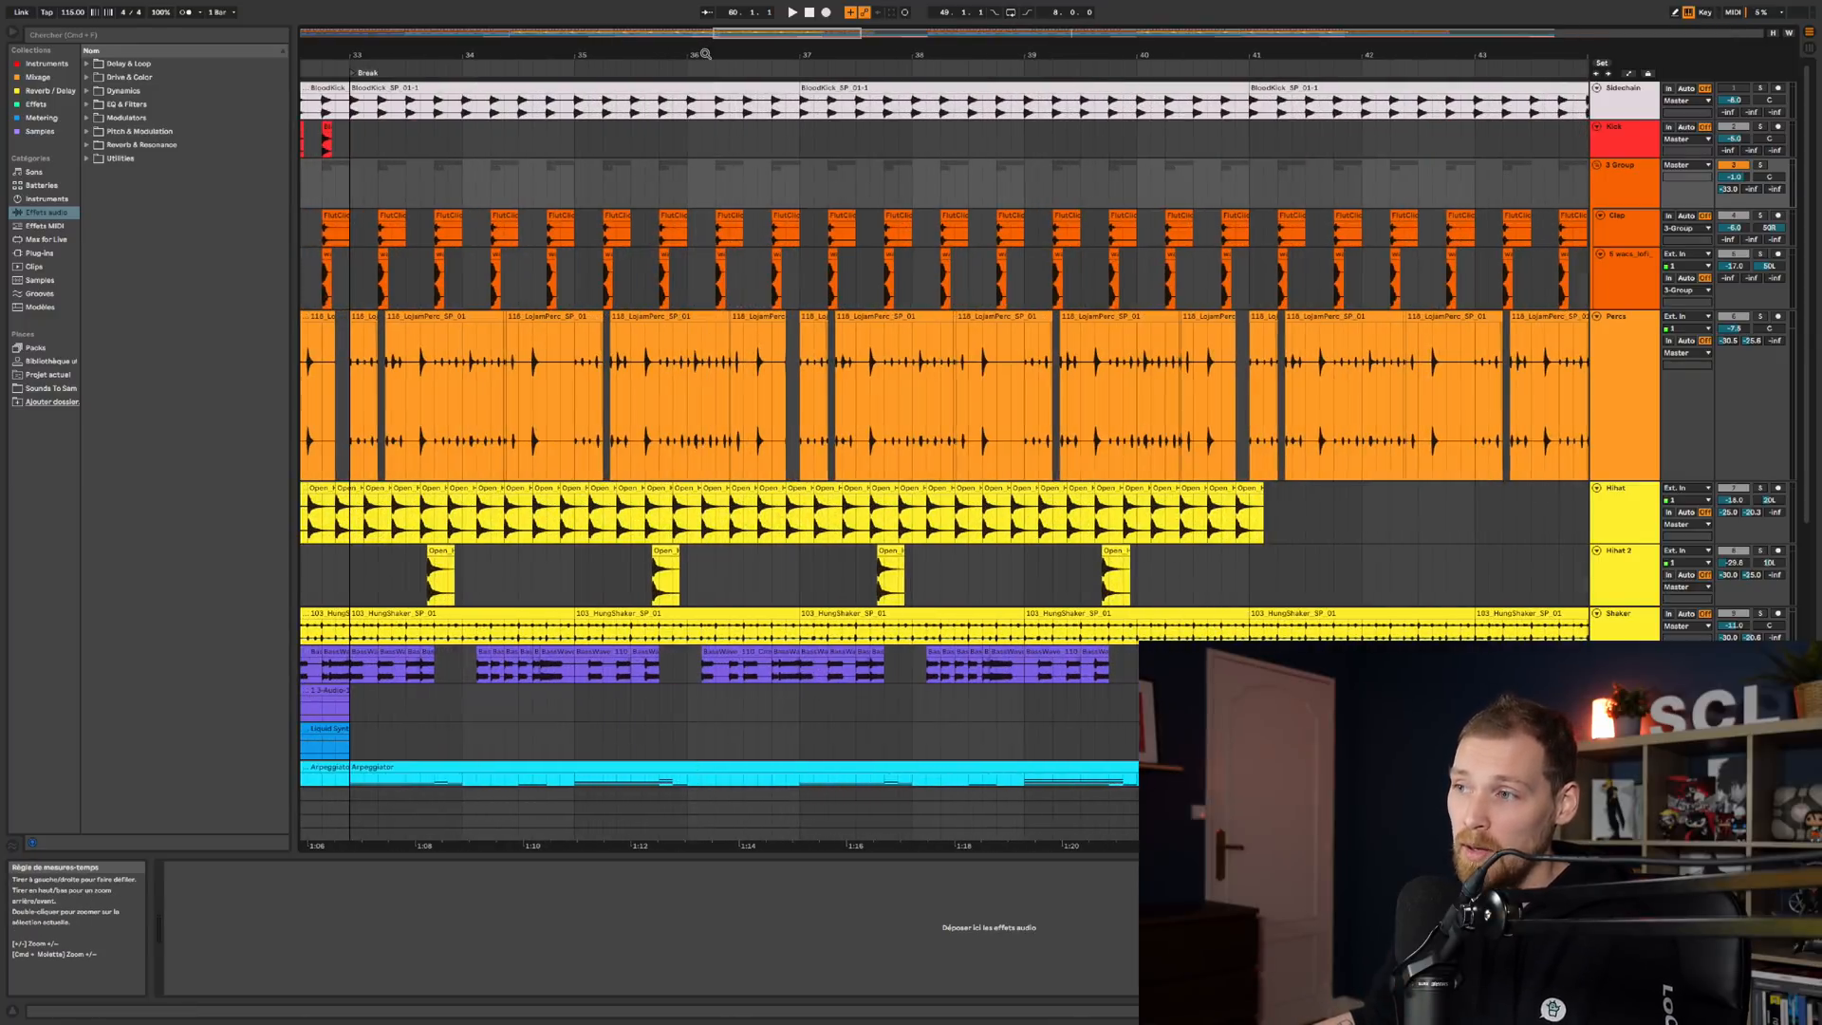
{"action": "left_click", "coordinate": [757, 338]}
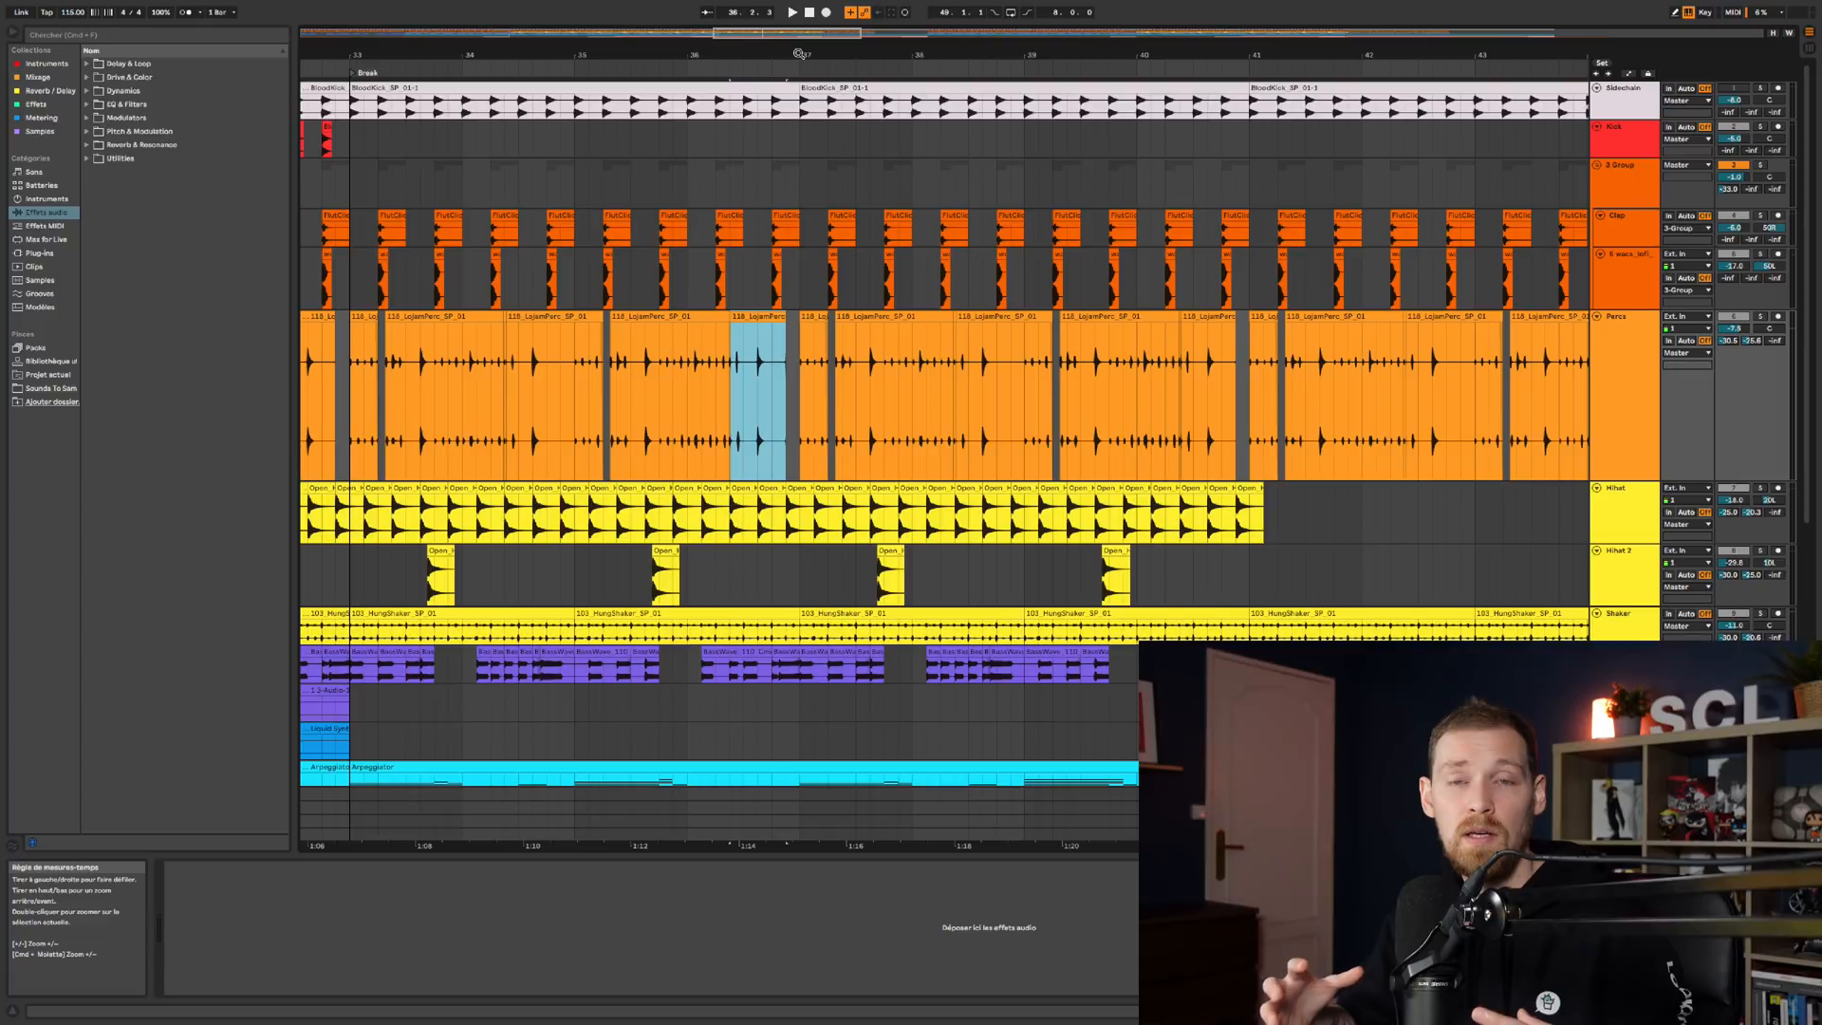
{"action": "scroll", "coordinate": [716, 54], "scroll_direction": "down", "scroll_amount": 15}
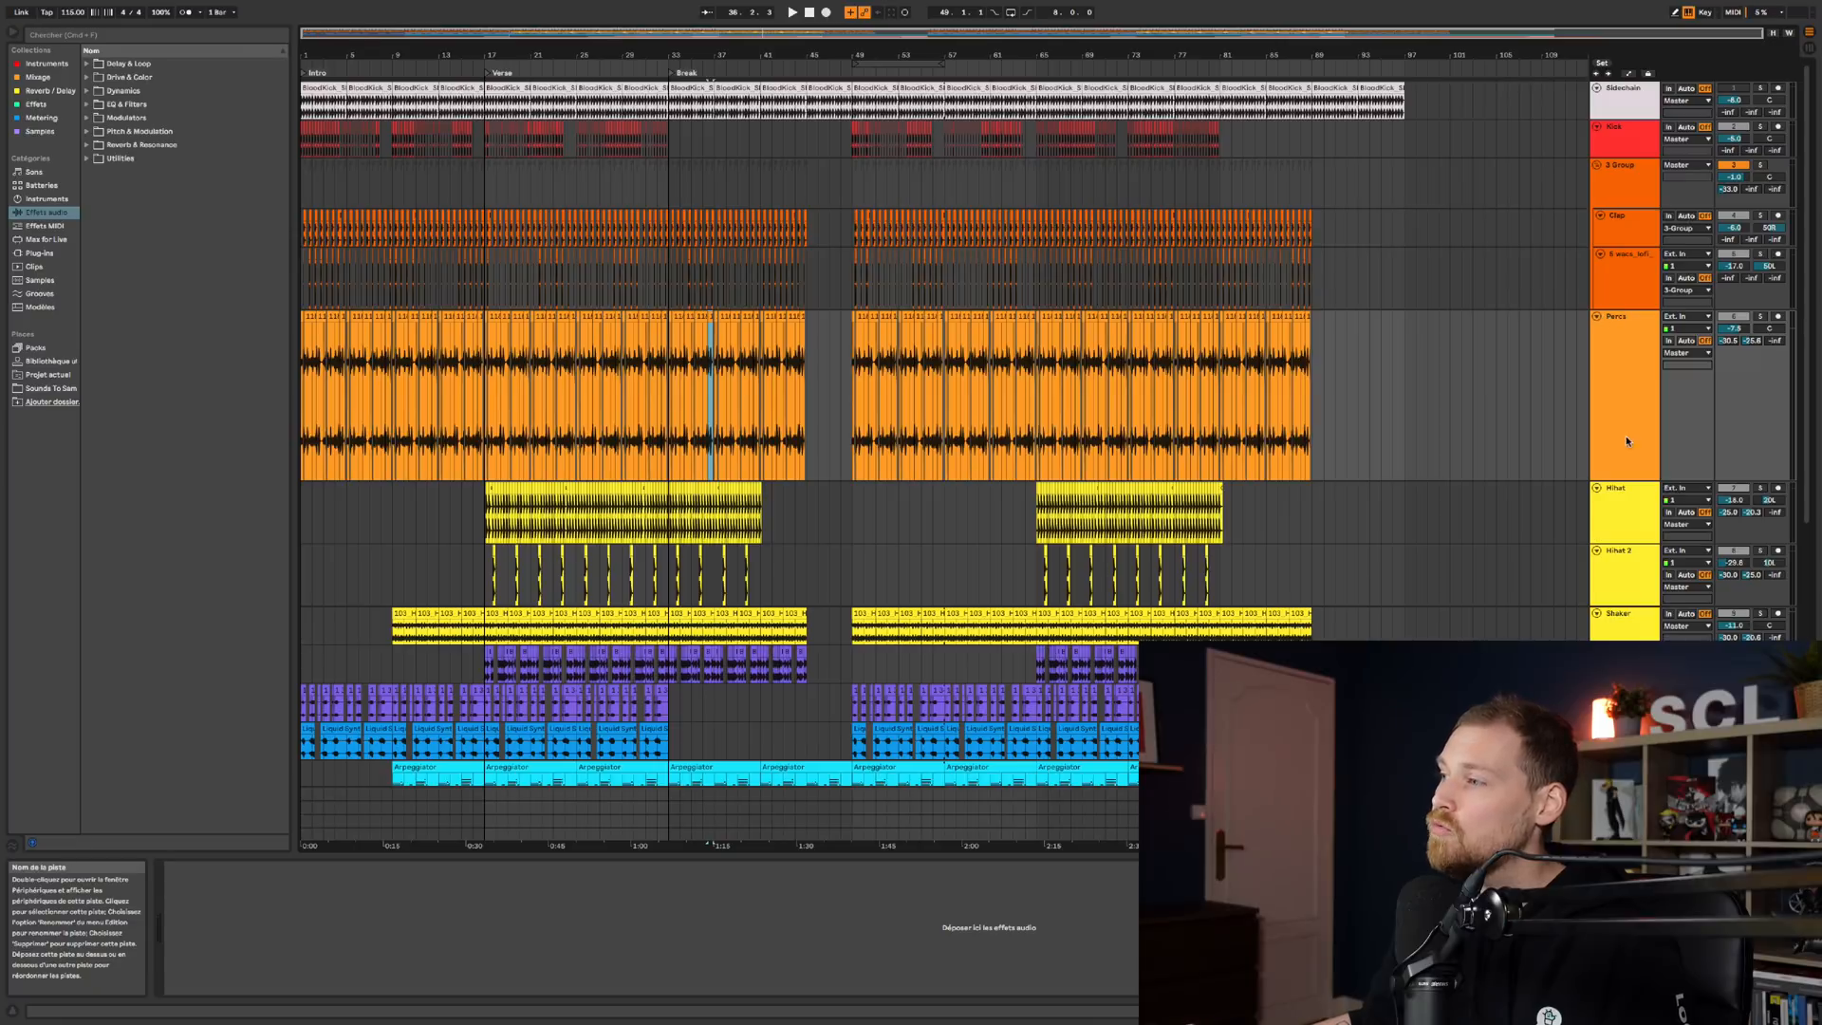
- Reduce the height of the Perco track to about that of the Hihat track
{"action": "left_click_drag", "start_coordinate": [1629, 481], "coordinate": [1626, 370]}
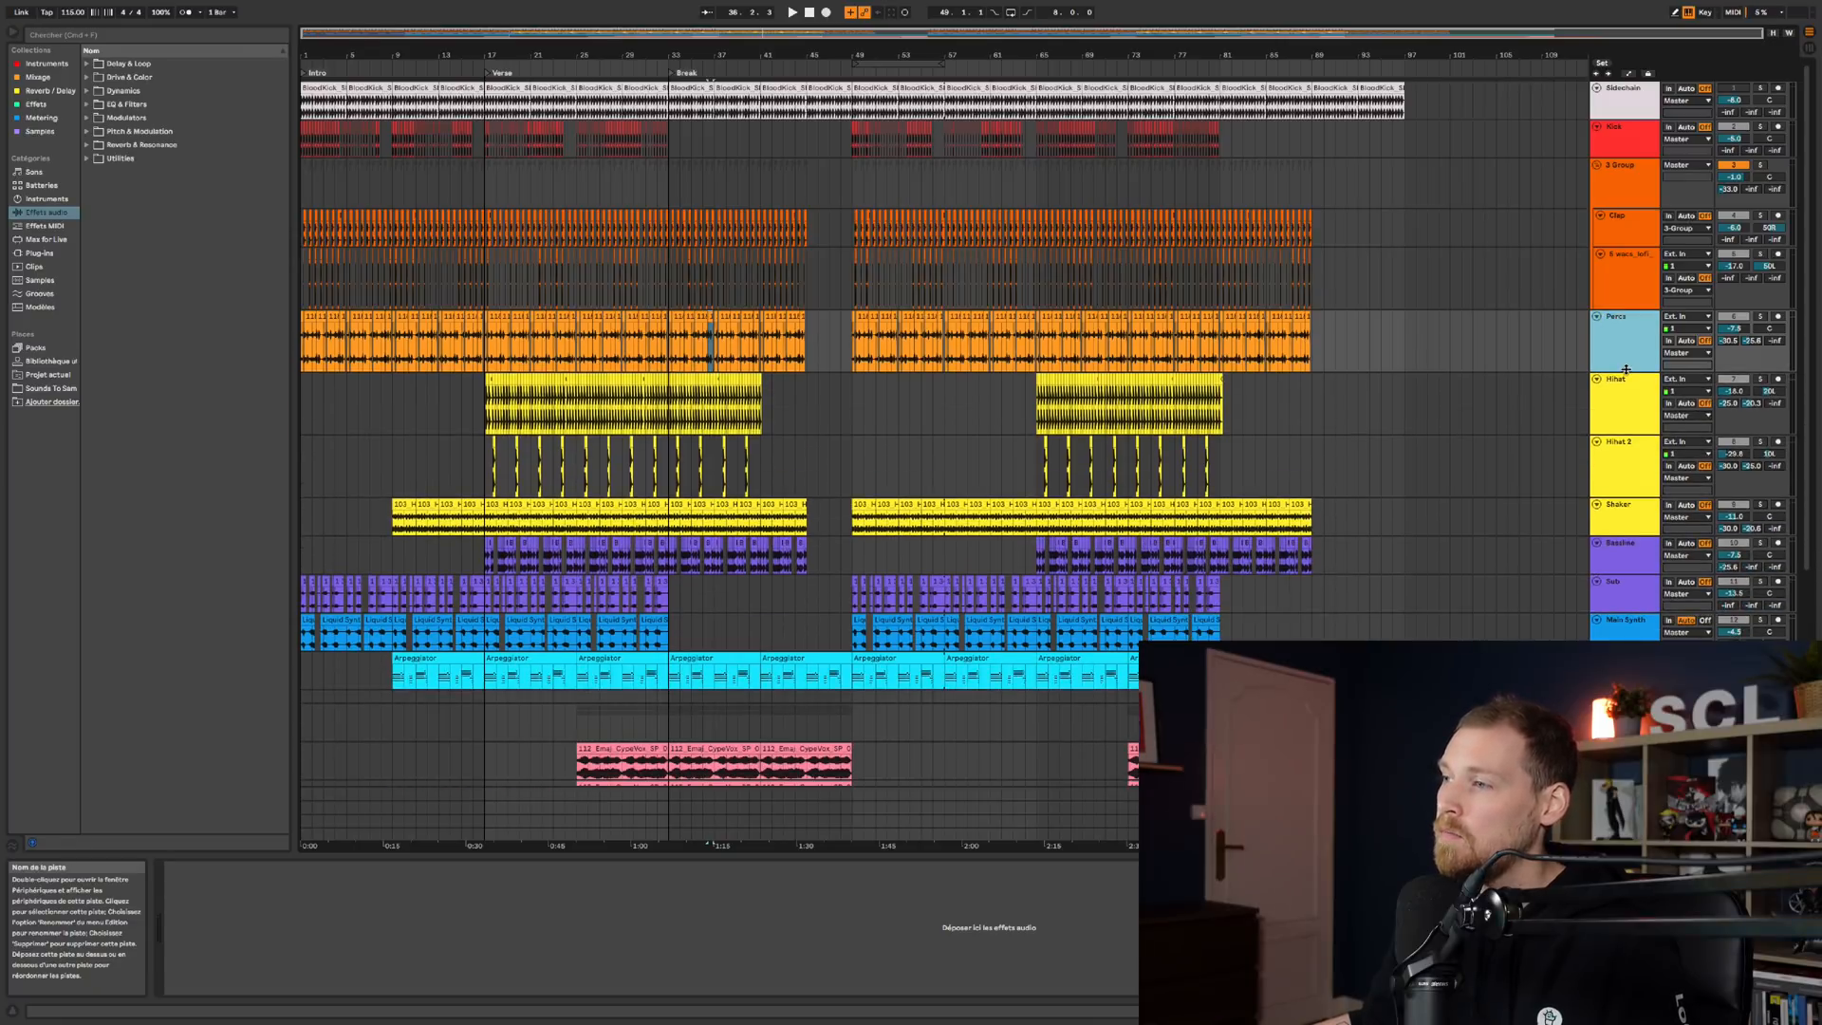
{"action": "scroll", "coordinate": [1522, 484], "scroll_direction": "down", "scroll_amount": 5}
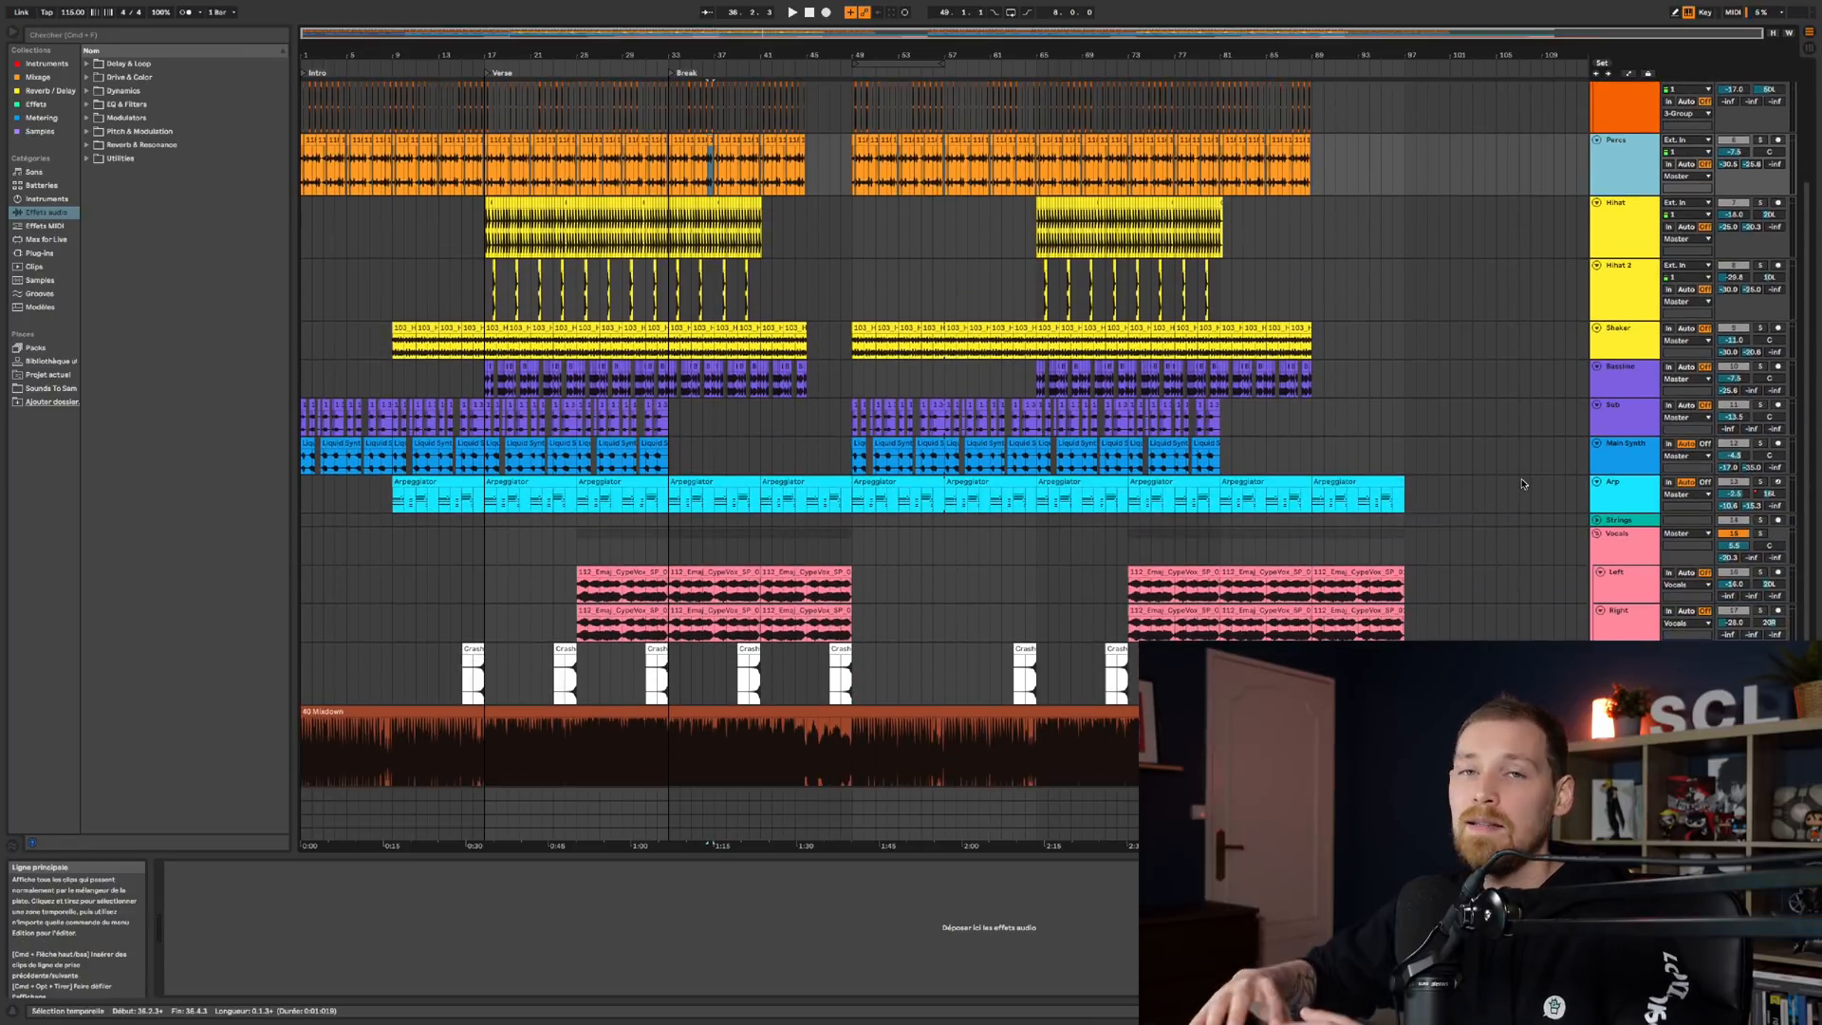
{"action": "scroll", "coordinate": [1521, 484], "scroll_direction": "up", "scroll_amount": 5}
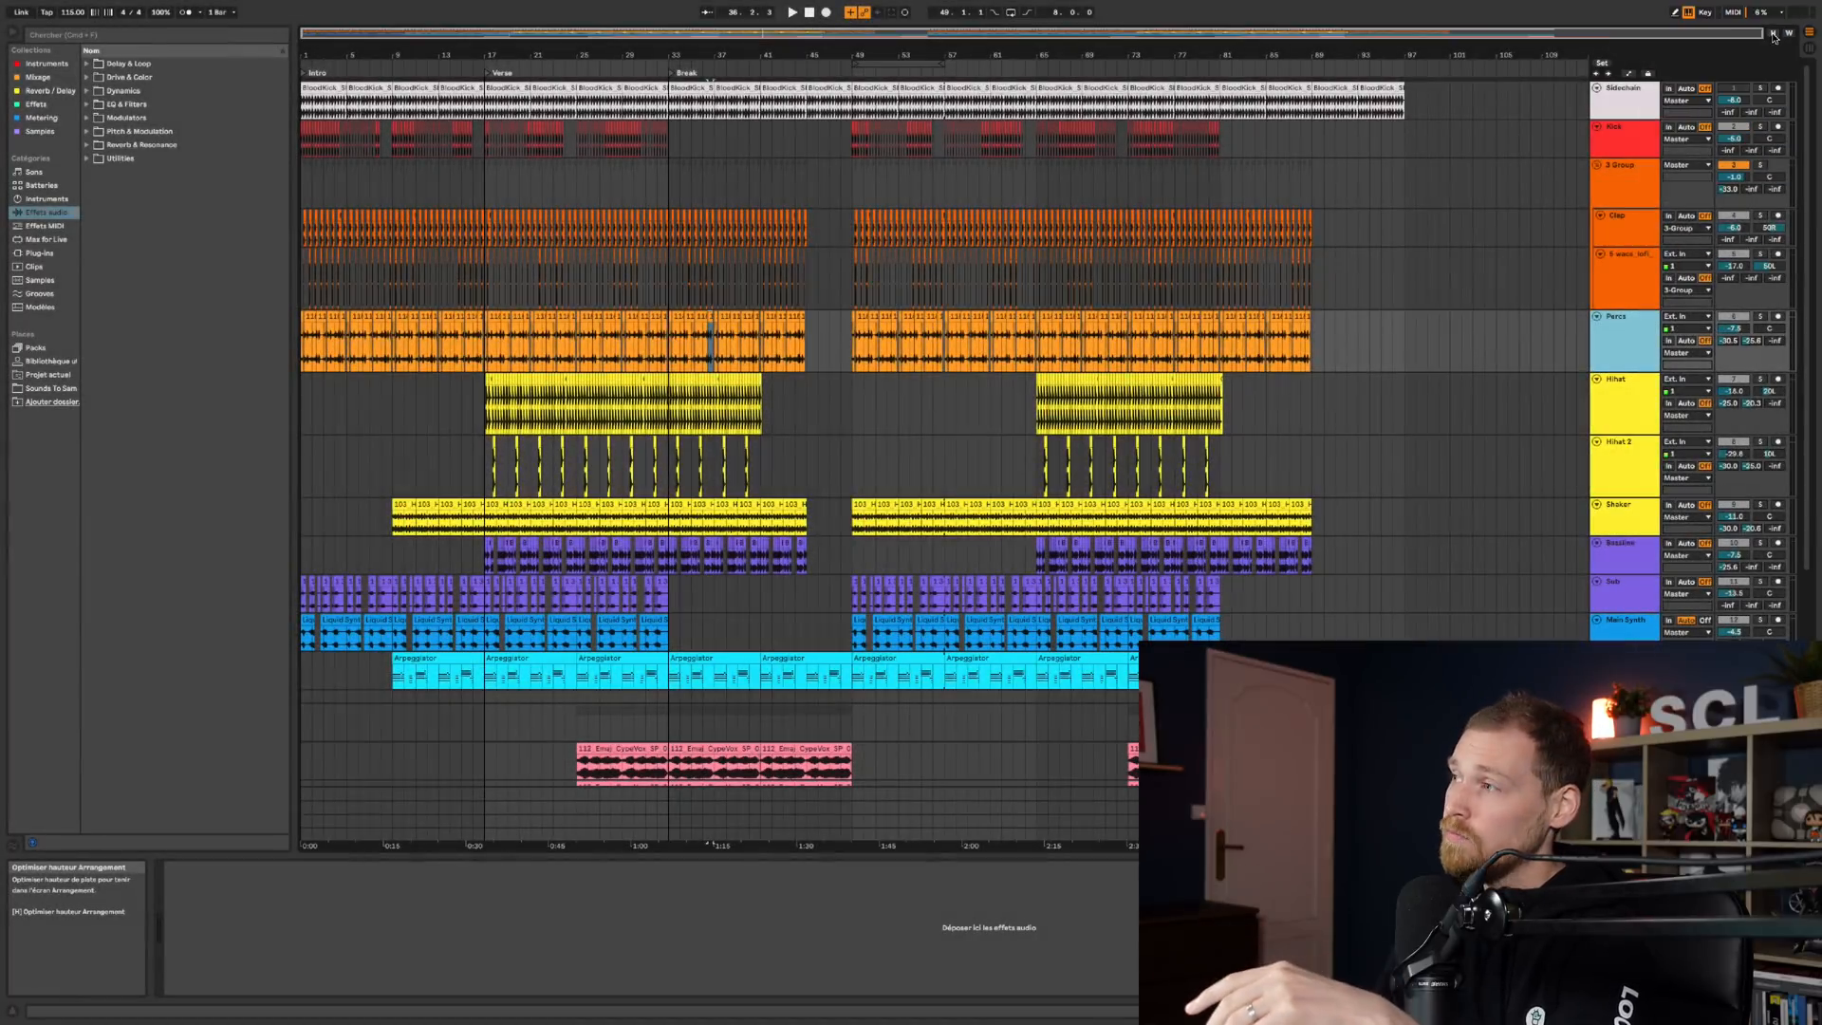
- Optimize the arrangement's height and width so that all tracks and the whole song fit the view
{"action": "left_click", "coordinate": [1773, 33]}
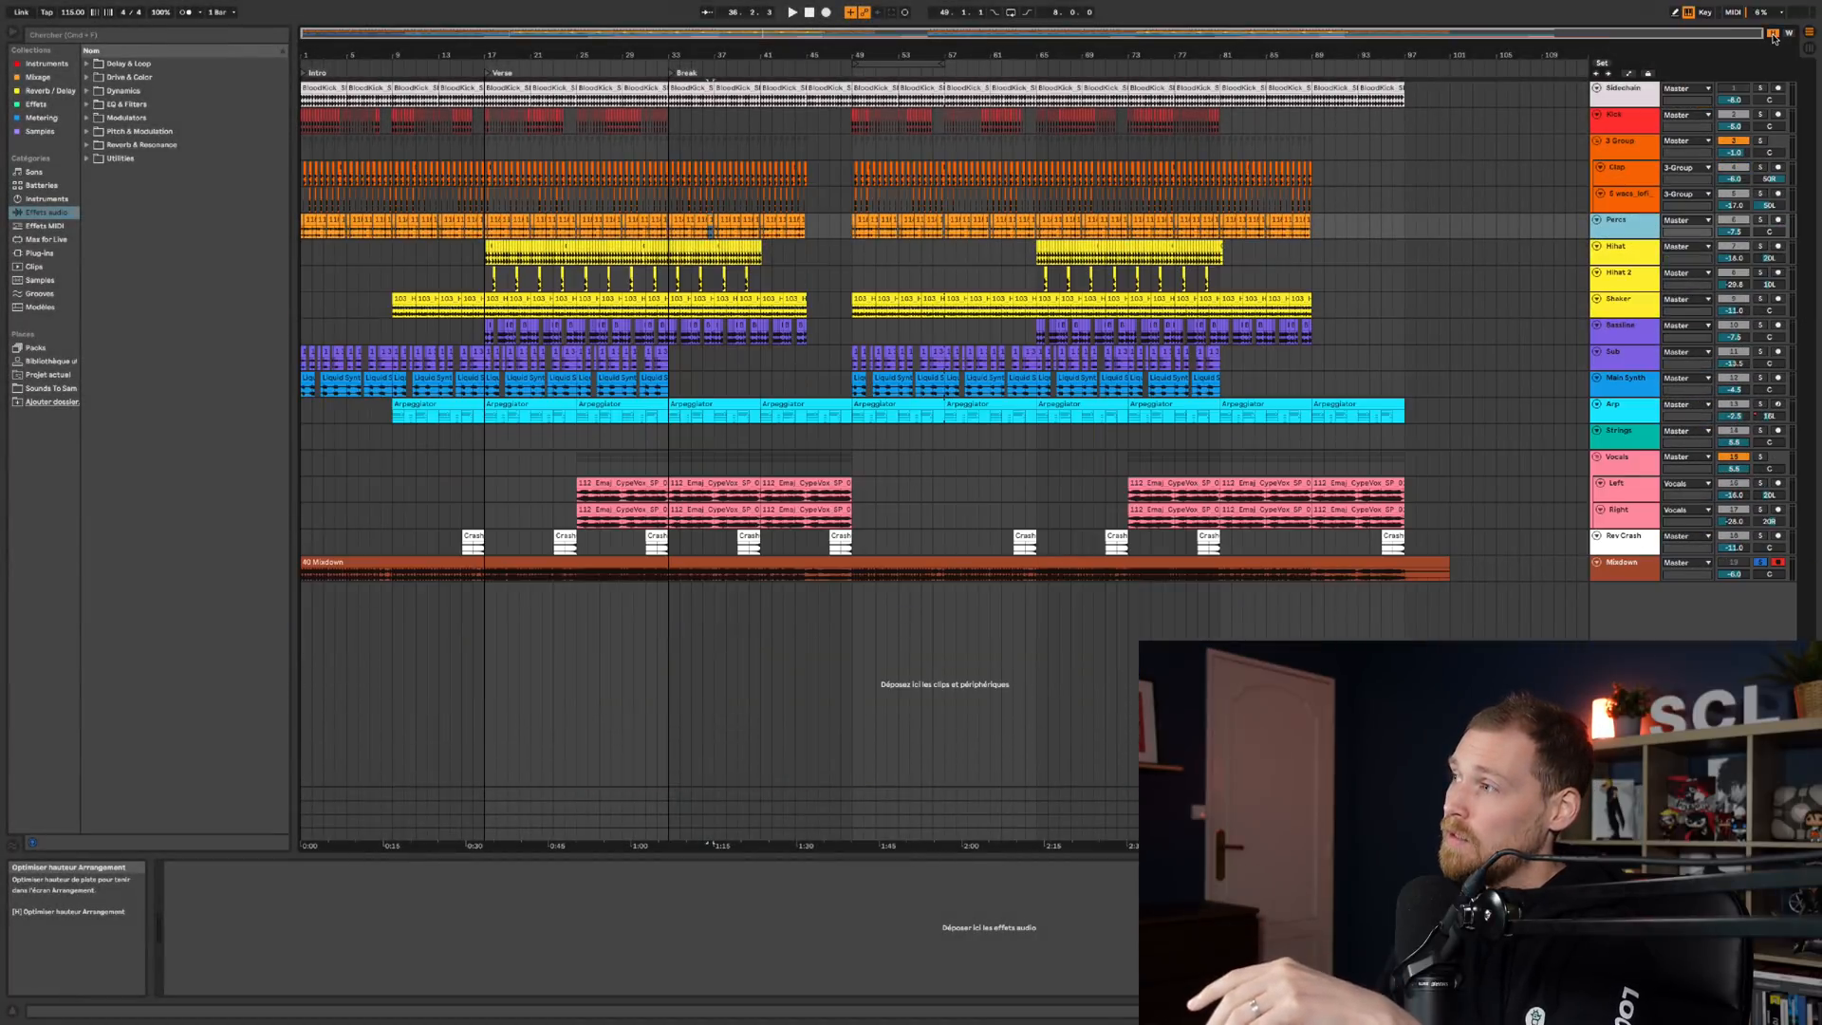
{"action": "left_click", "coordinate": [1790, 34]}
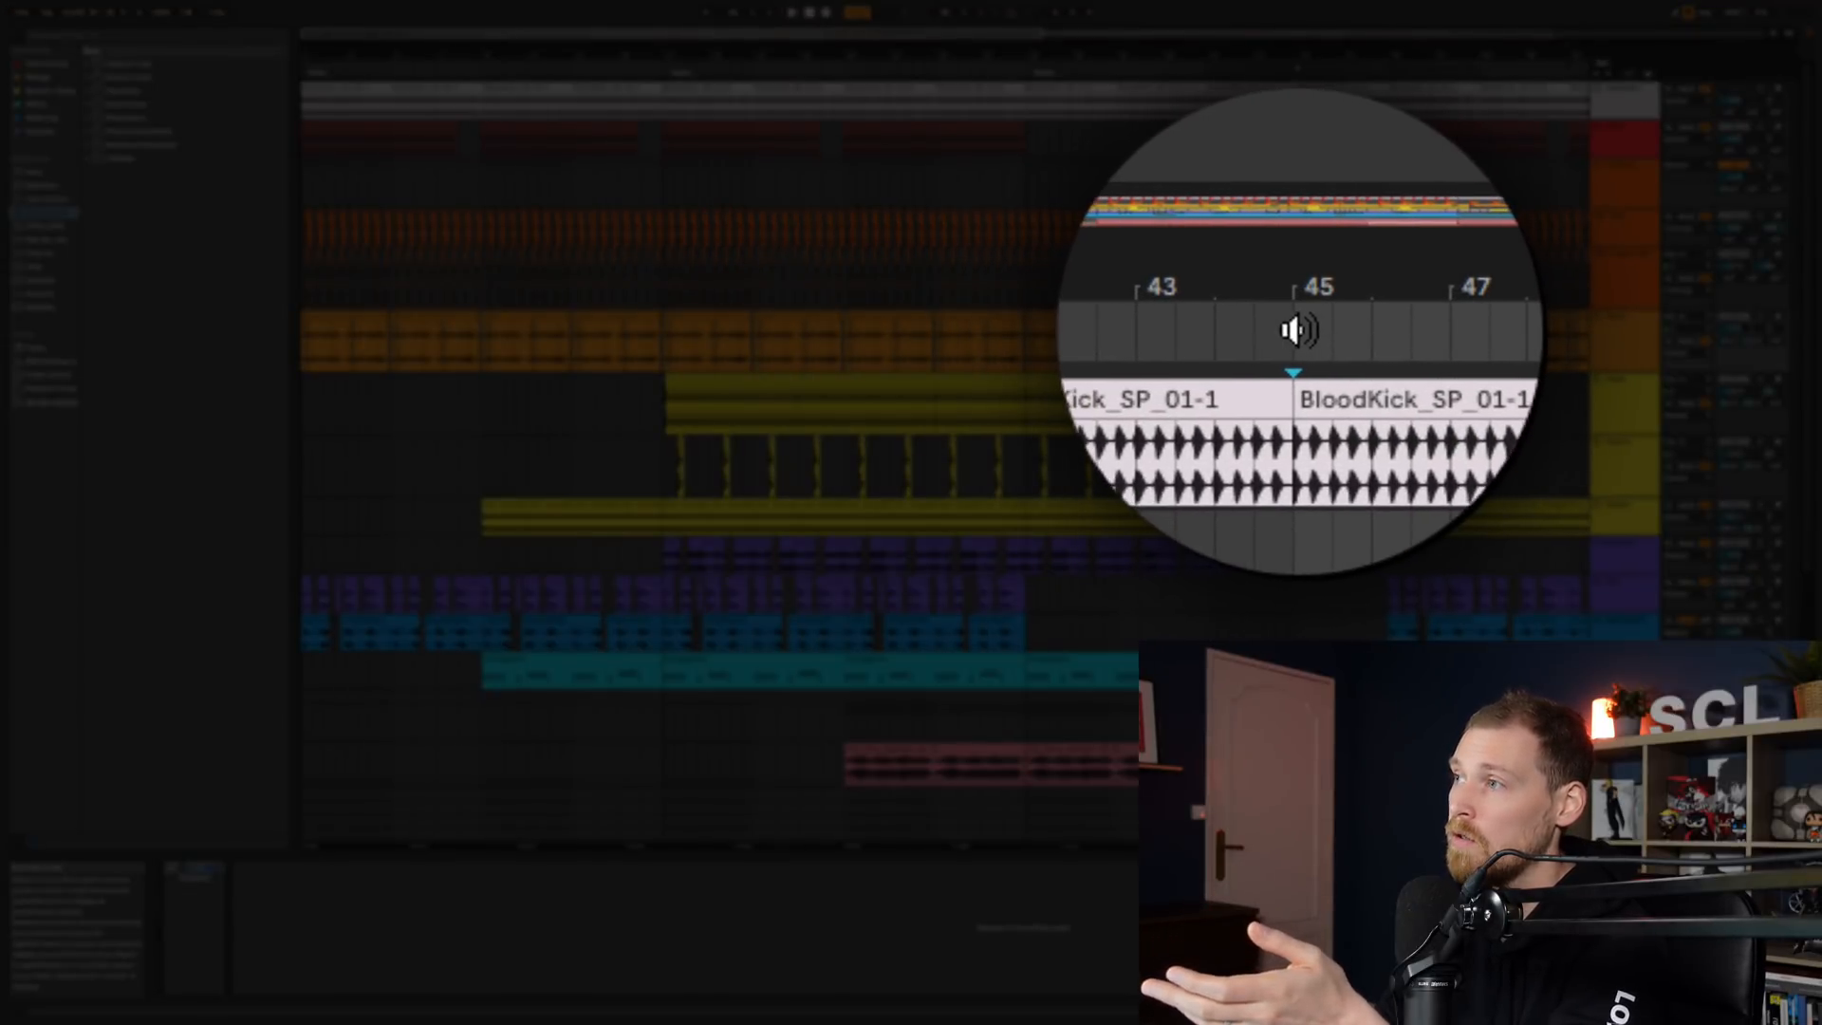
- Add a locator at bar 45, name it "Verse 2", and move it to bar 49
{"action": "right_click", "coordinate": [1299, 329]}
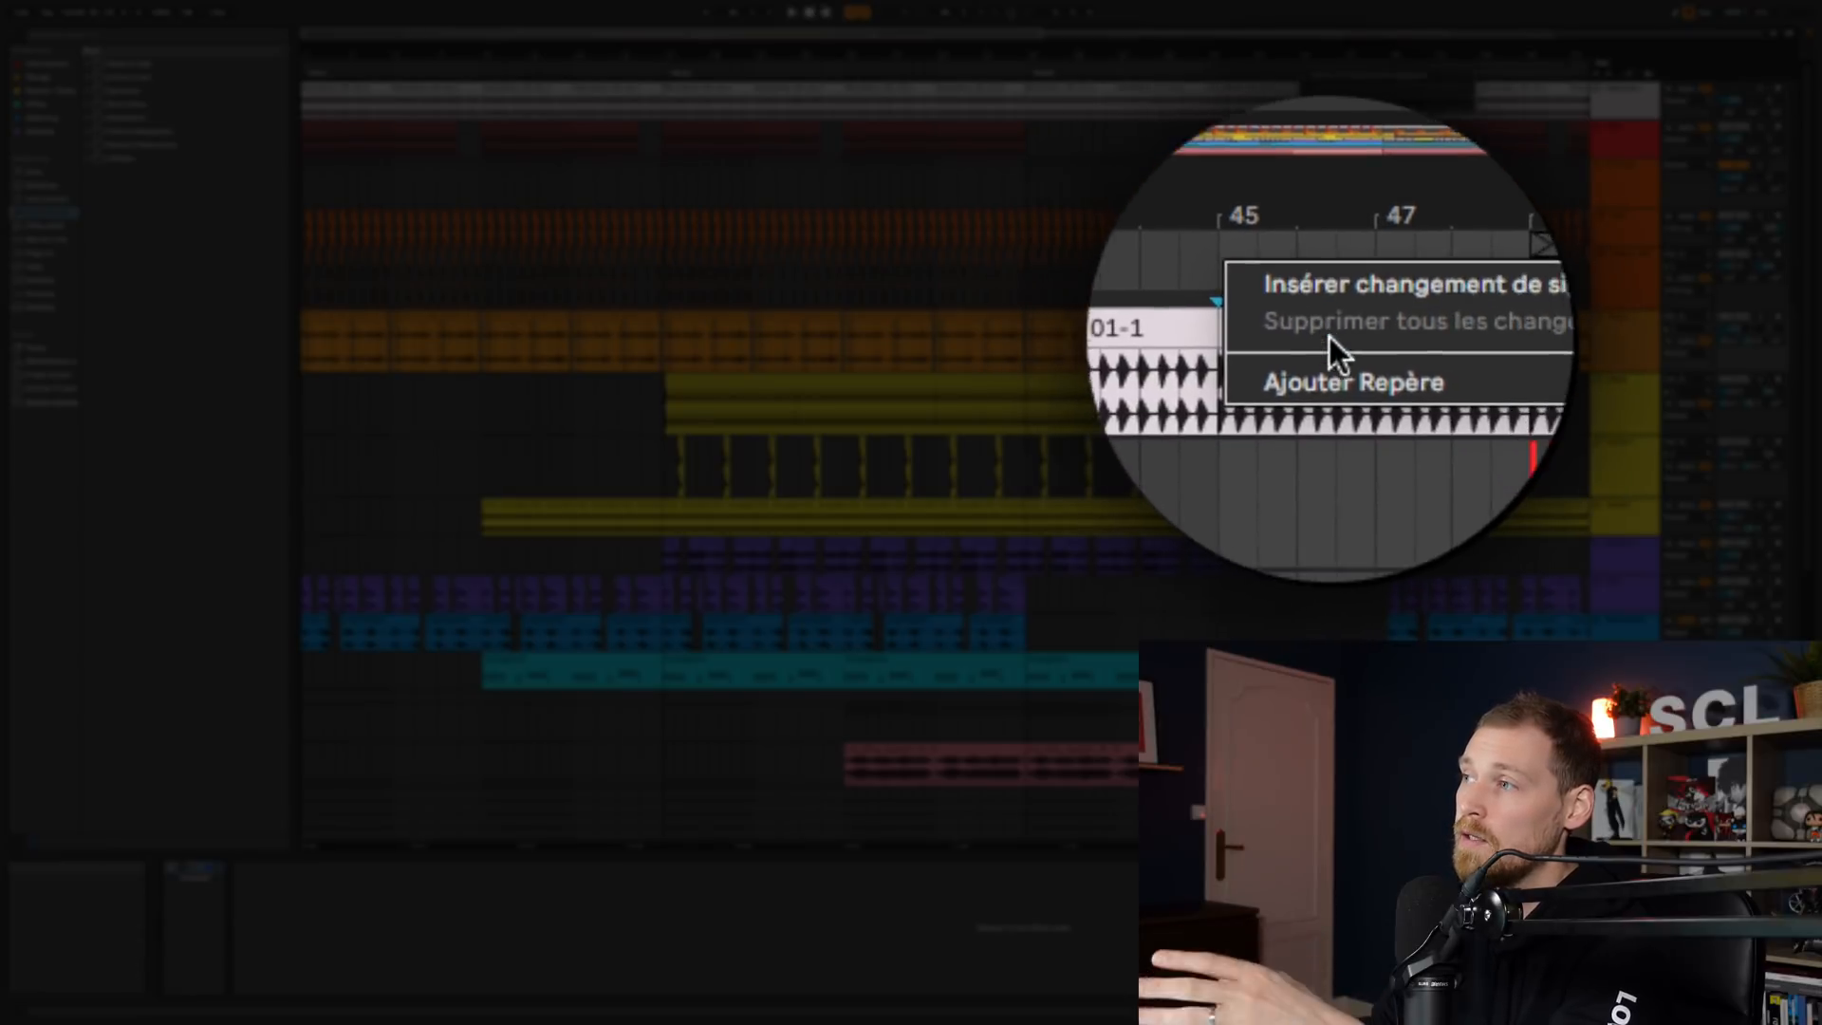
{"action": "left_click", "coordinate": [1334, 380]}
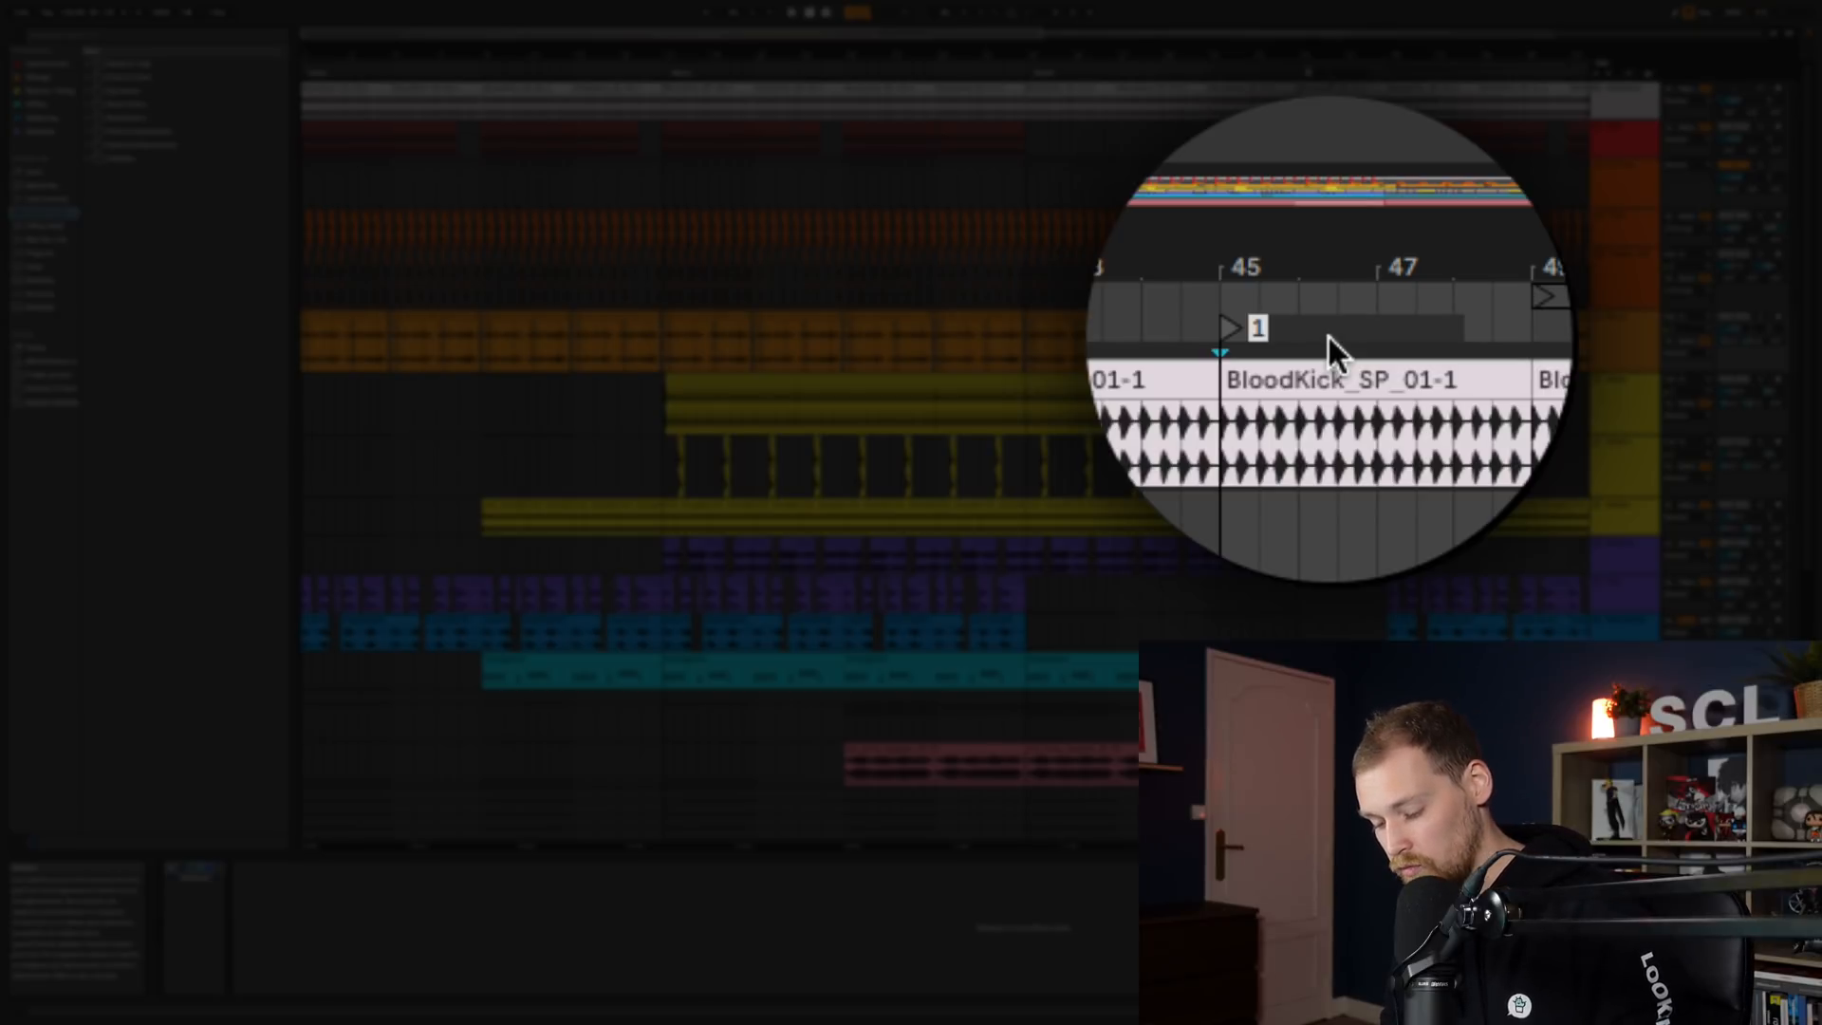
{"action": "key", "text": "ctrl+r"}
{"action": "type", "text": "Ve"}
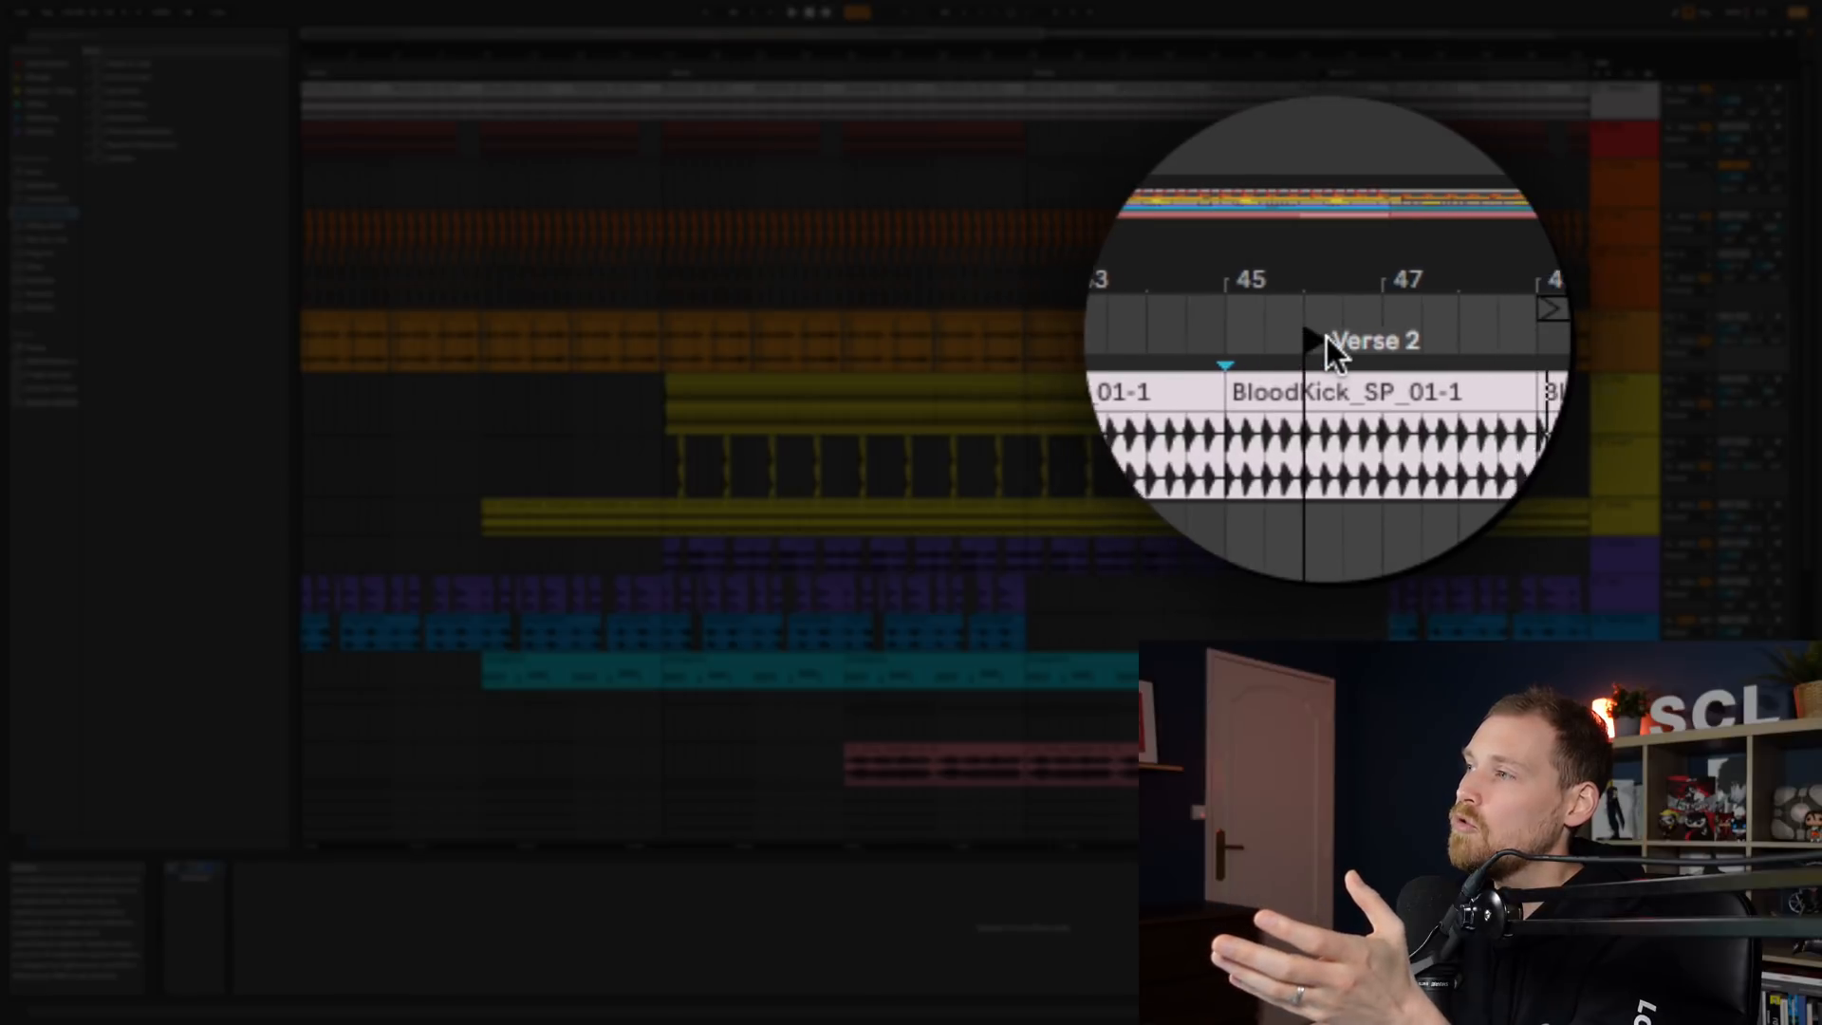
{"action": "left_click_drag", "start_coordinate": [1327, 338], "coordinate": [1390, 338]}
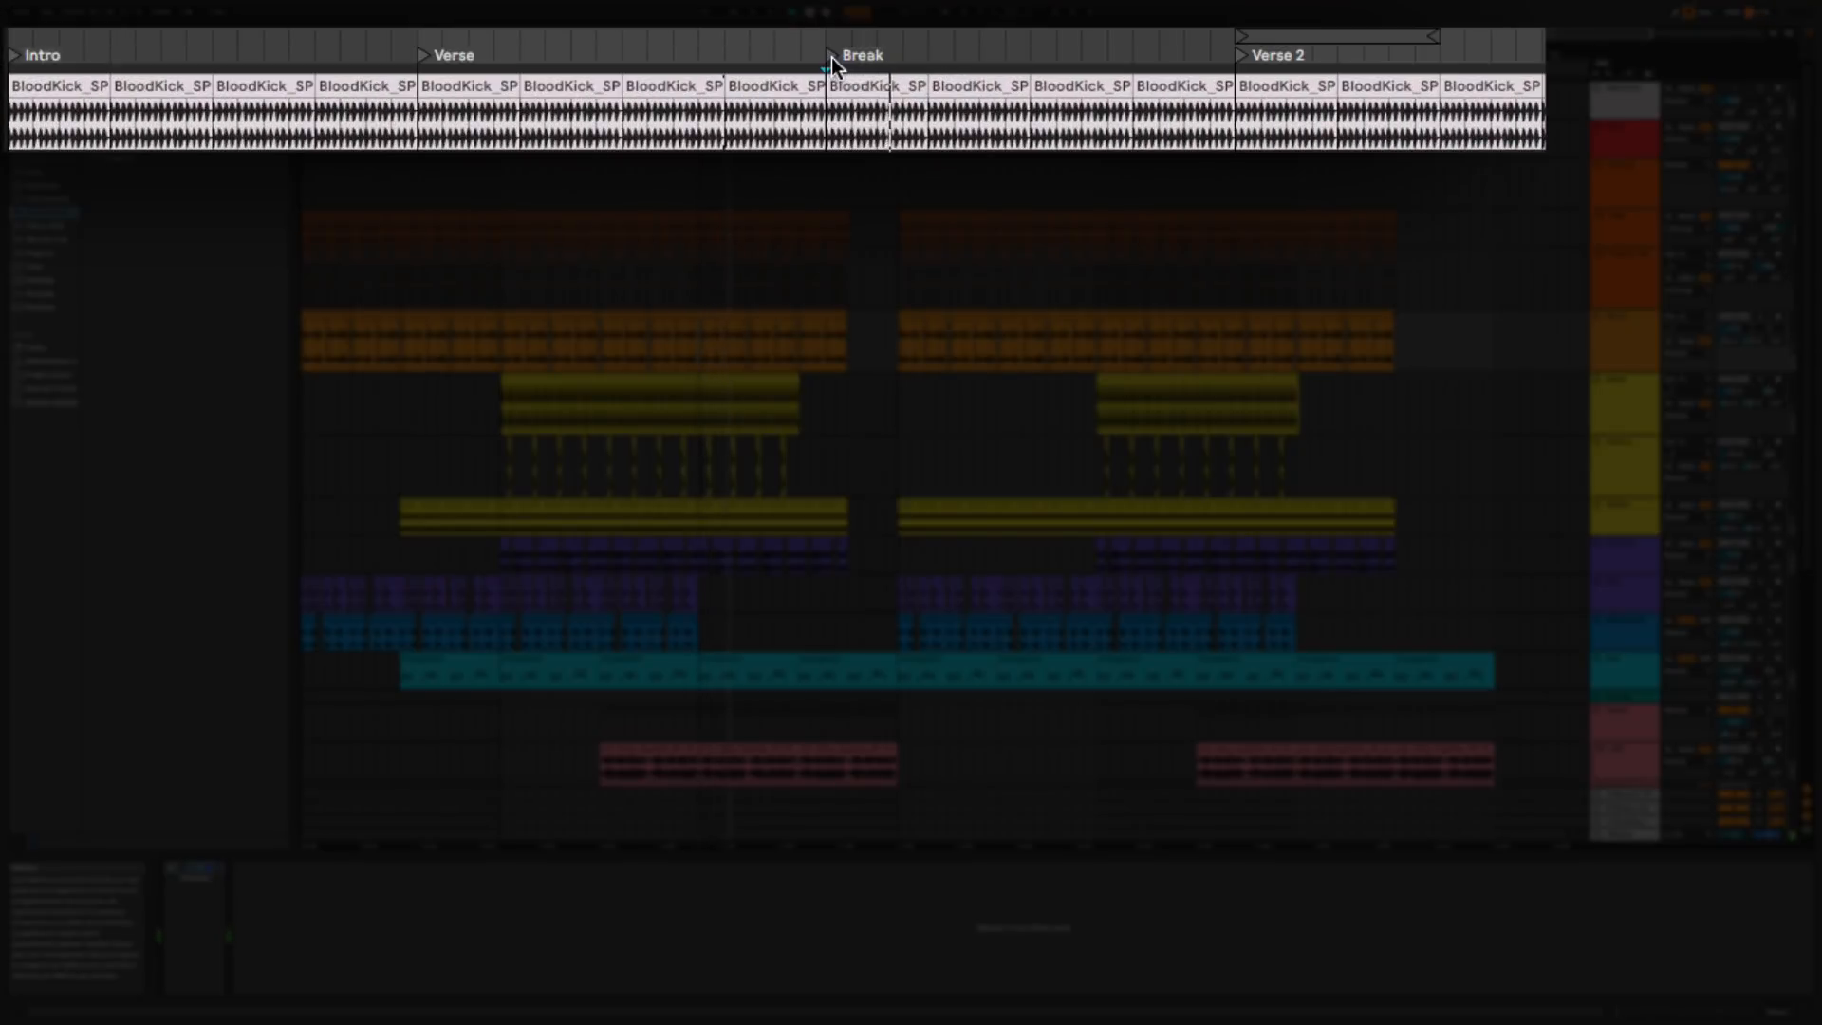
- Jump playback to the Verse locator and on to the Verse 2 locator
{"action": "left_click", "coordinate": [423, 55]}
{"action": "left_click", "coordinate": [1240, 54]}
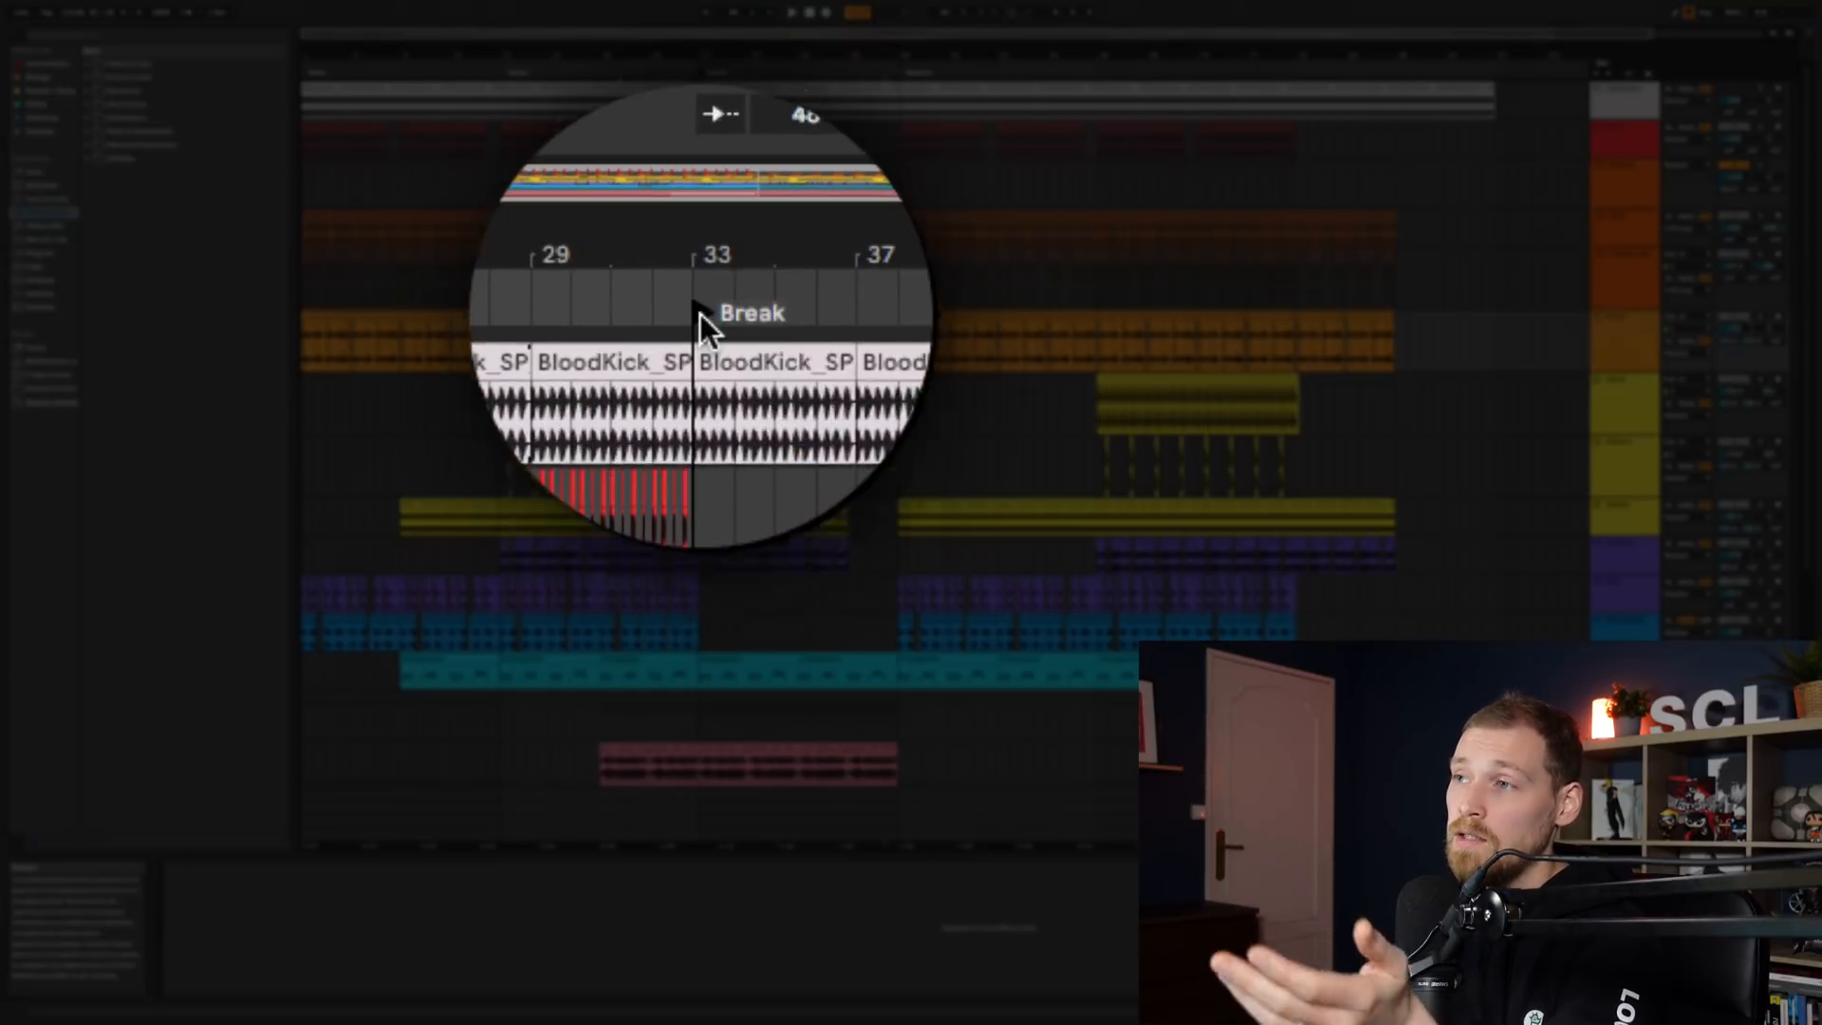
- Edit the Break locator's info text to list "Clap", "Violons" and "Montée de cruit blanc" on separate lines
{"action": "right_click", "coordinate": [705, 75]}
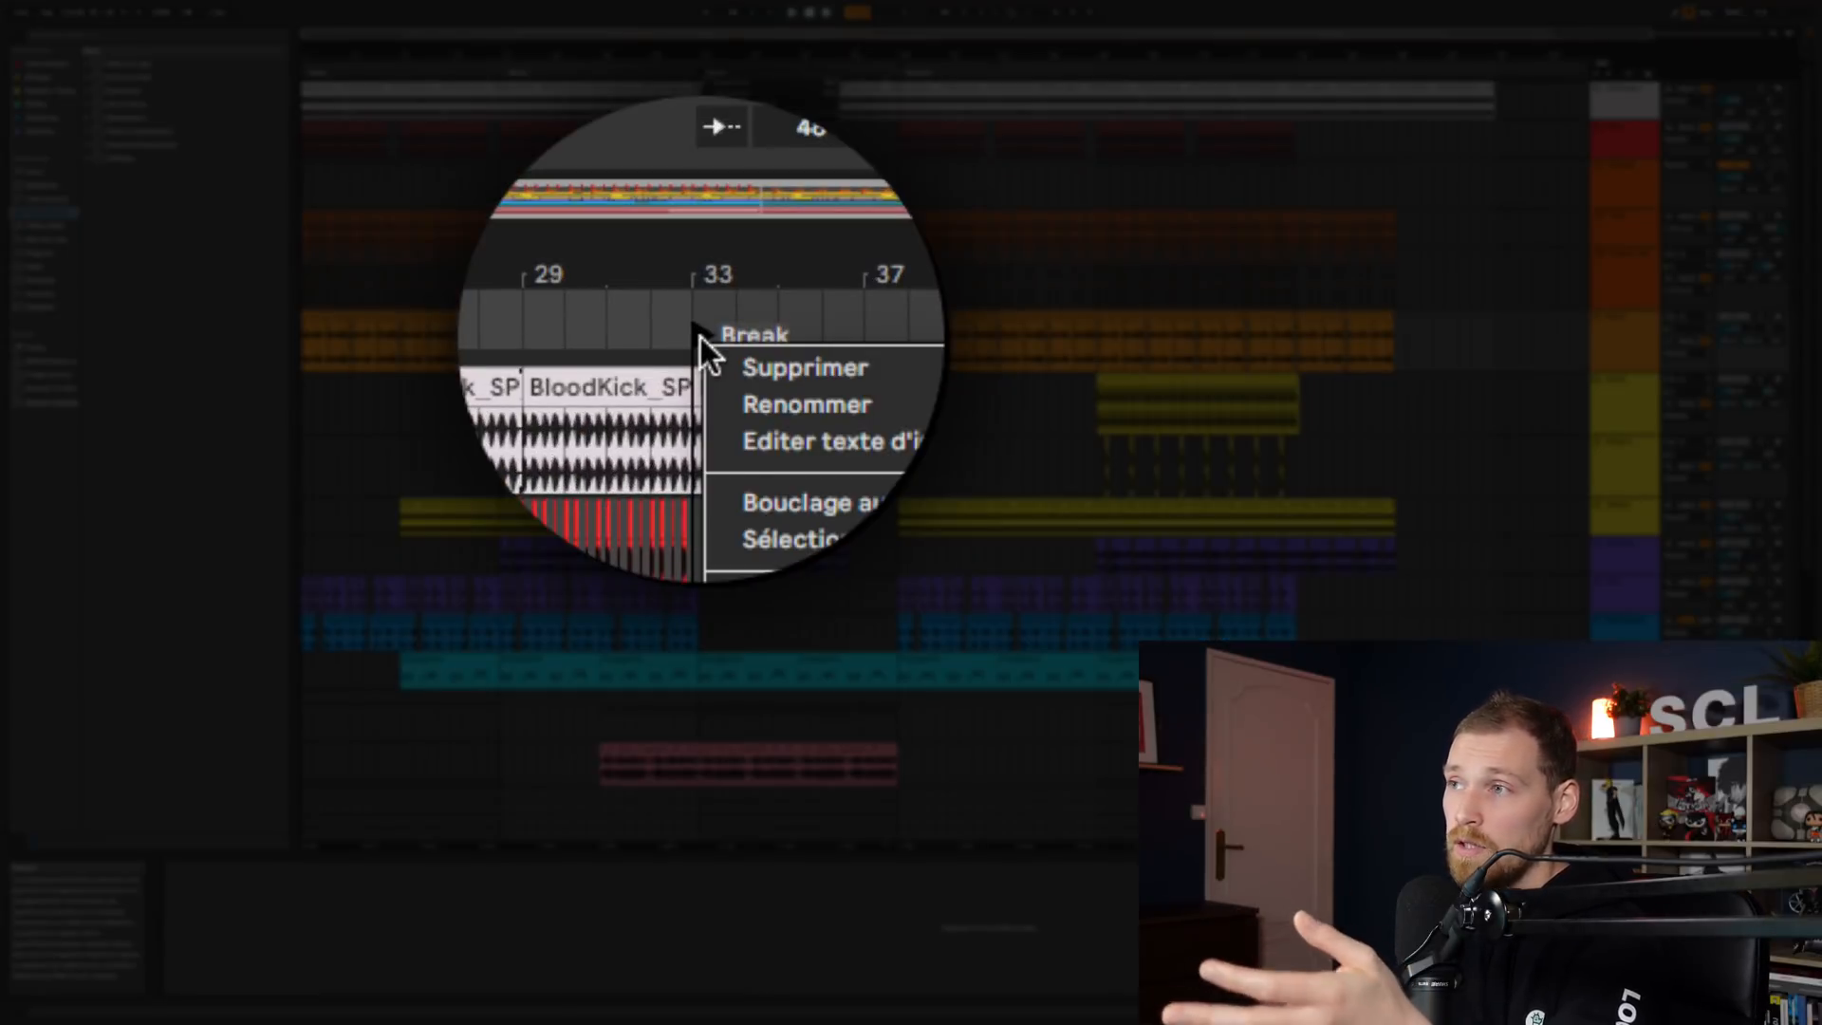
{"action": "left_click", "coordinate": [750, 105]}
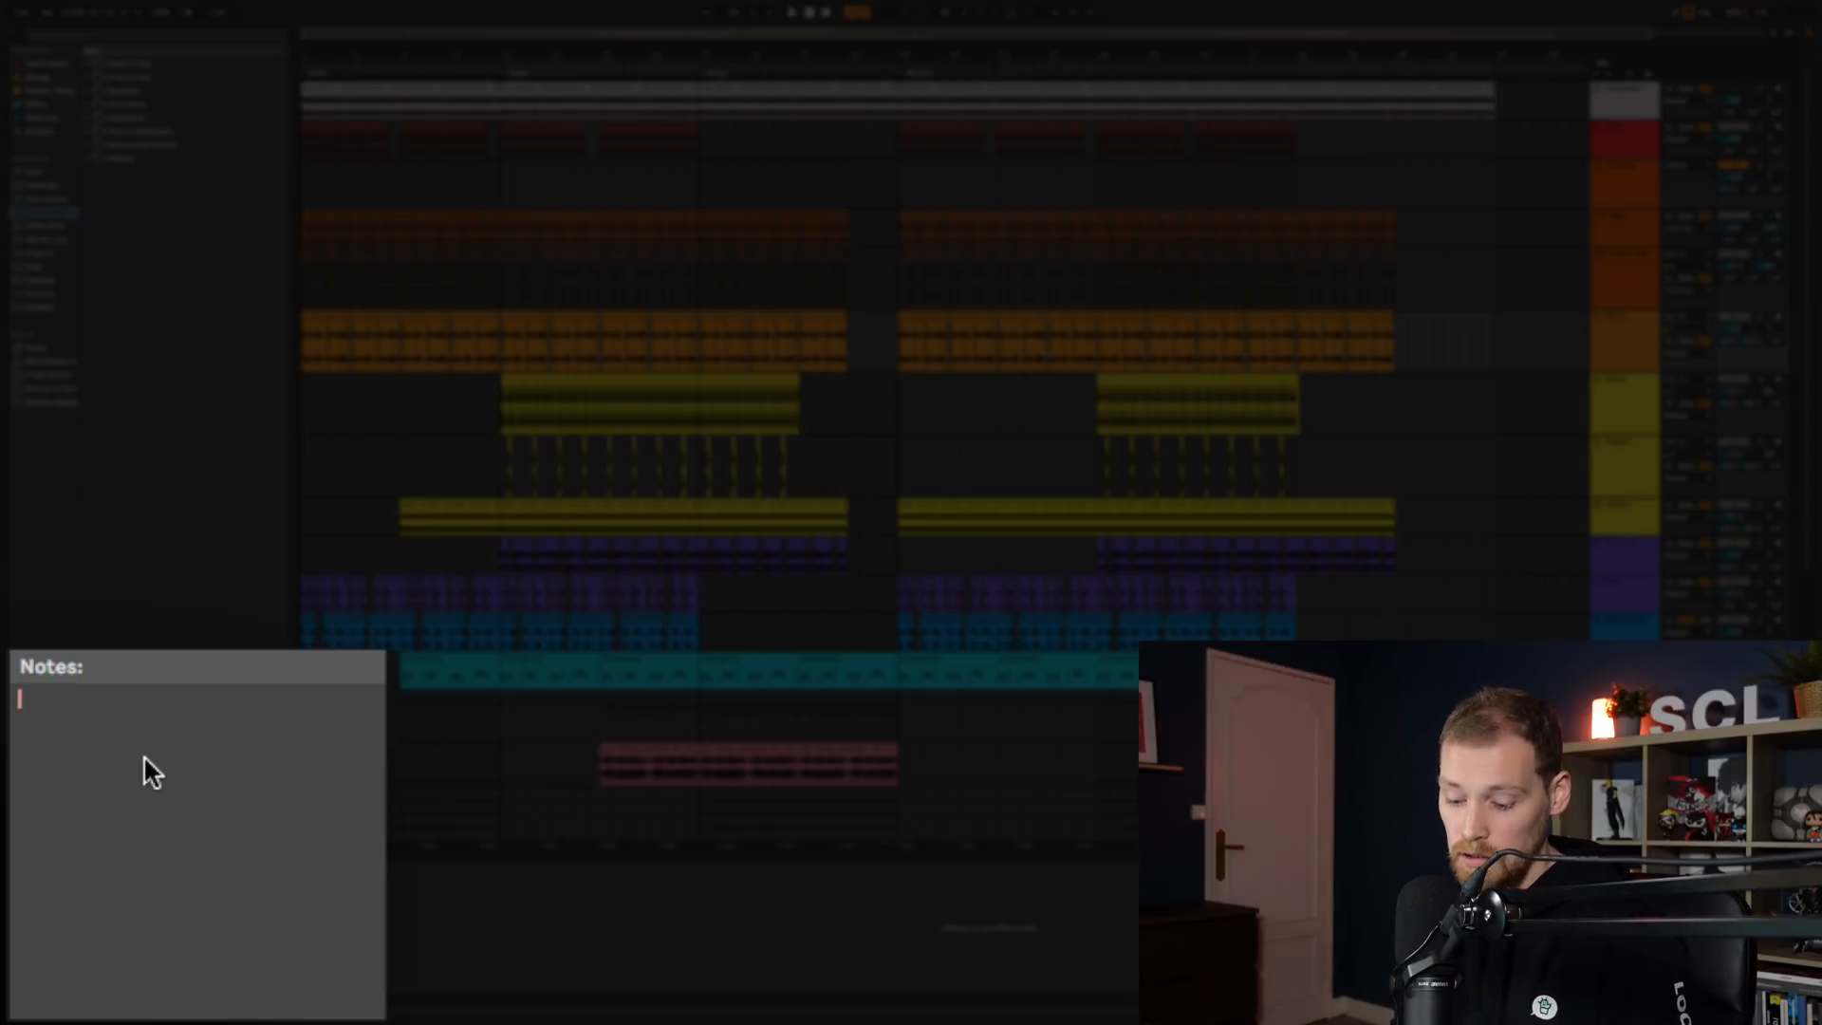
{"action": "type", "text": "Clap"}
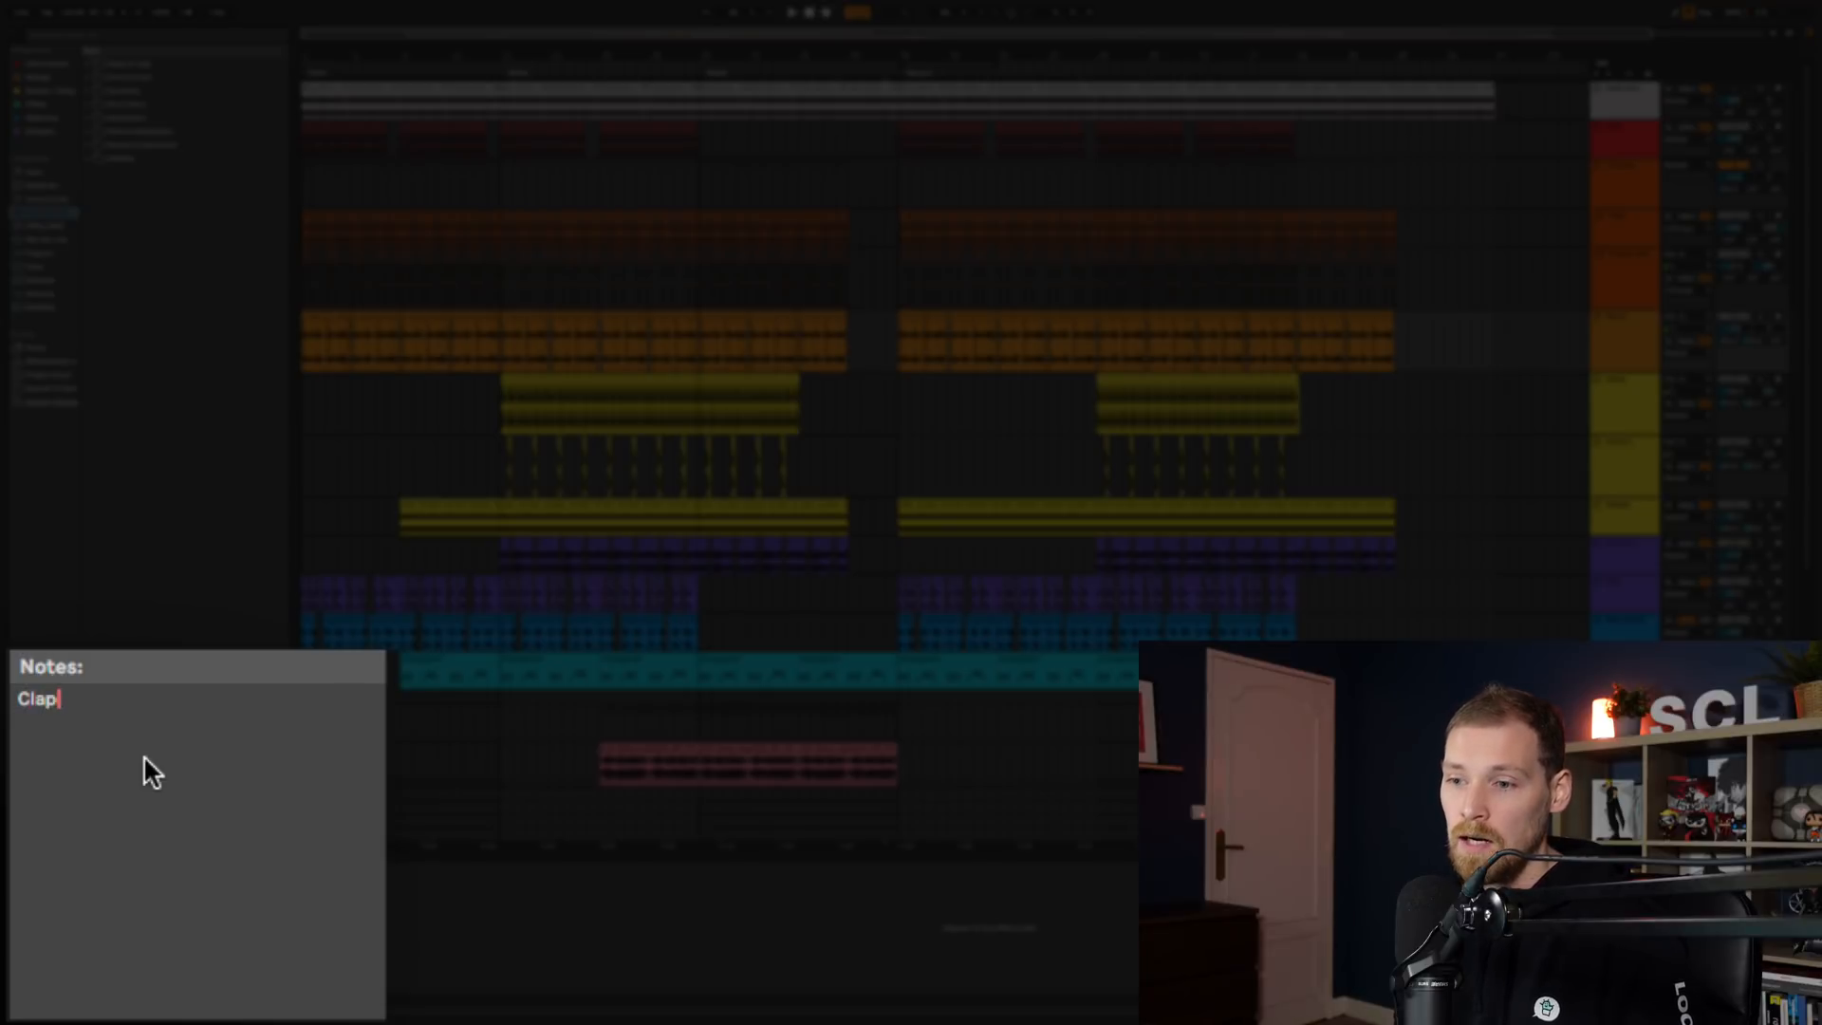
{"action": "key", "text": "Return"}
{"action": "type", "text": "V"}
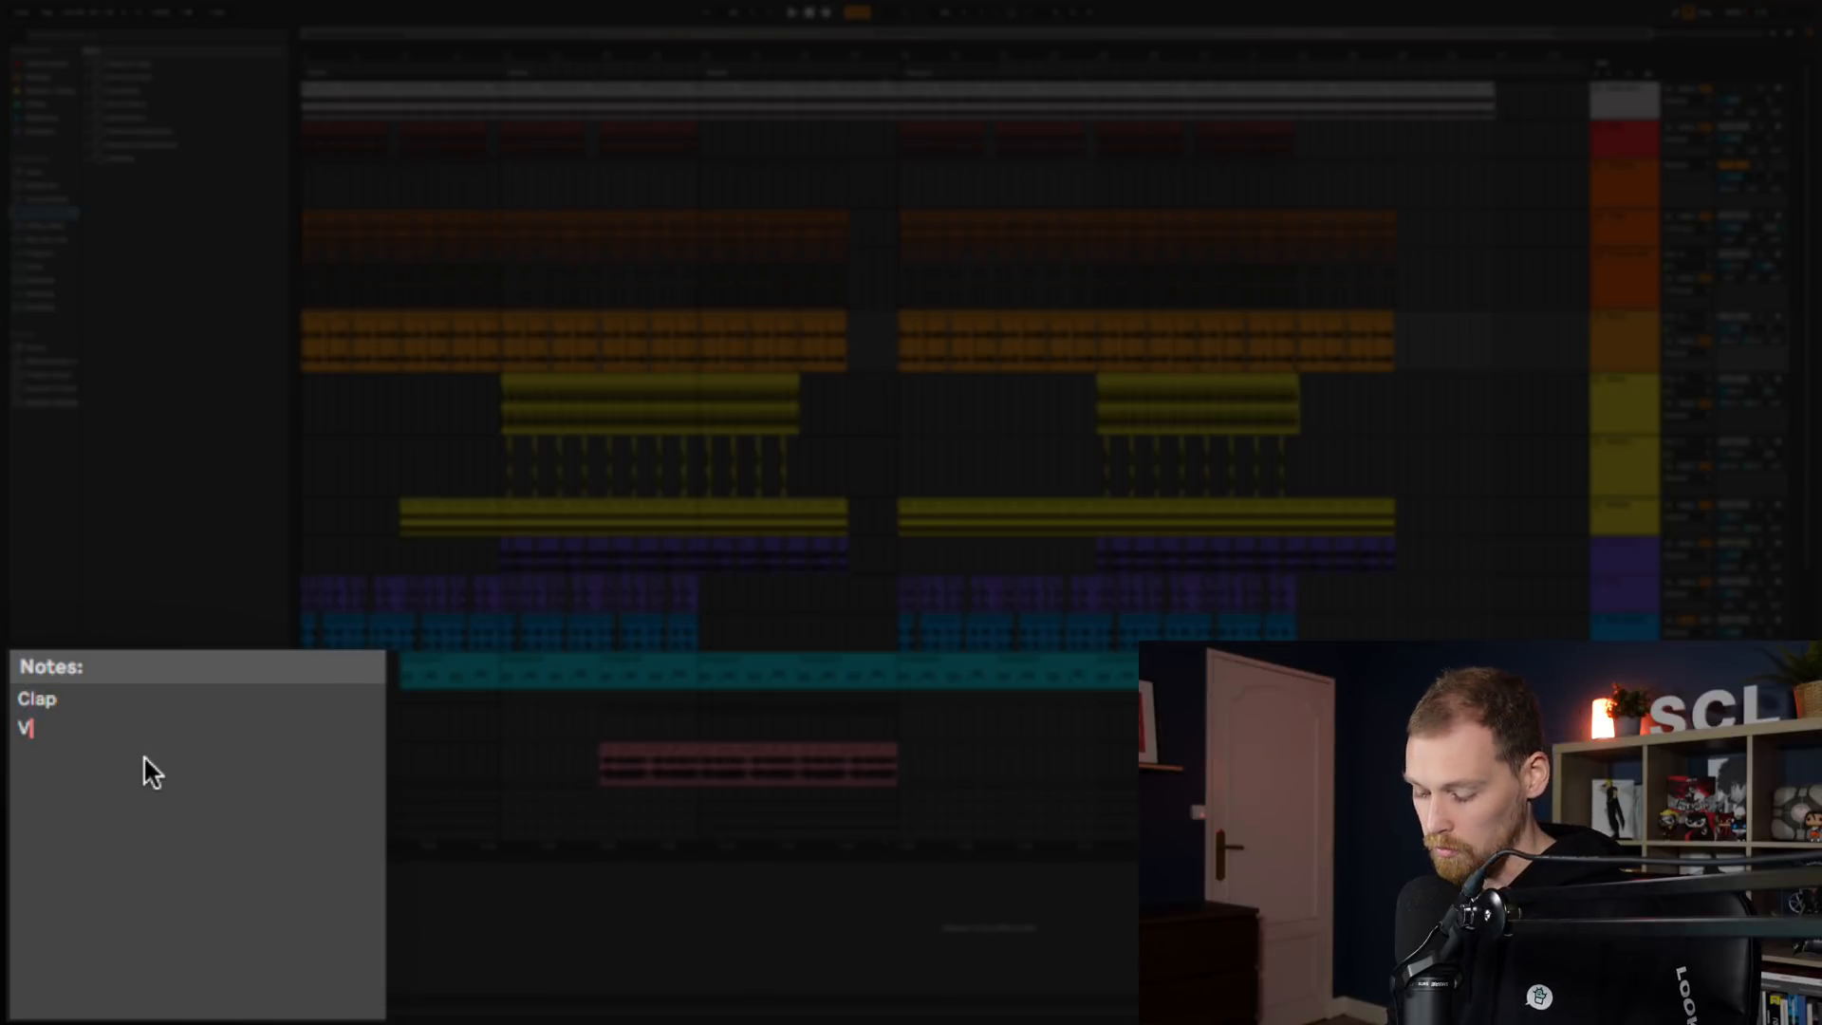
{"action": "type", "text": "iolons"}
{"action": "key", "text": "Return"}
{"action": "type", "text": "Mon"}
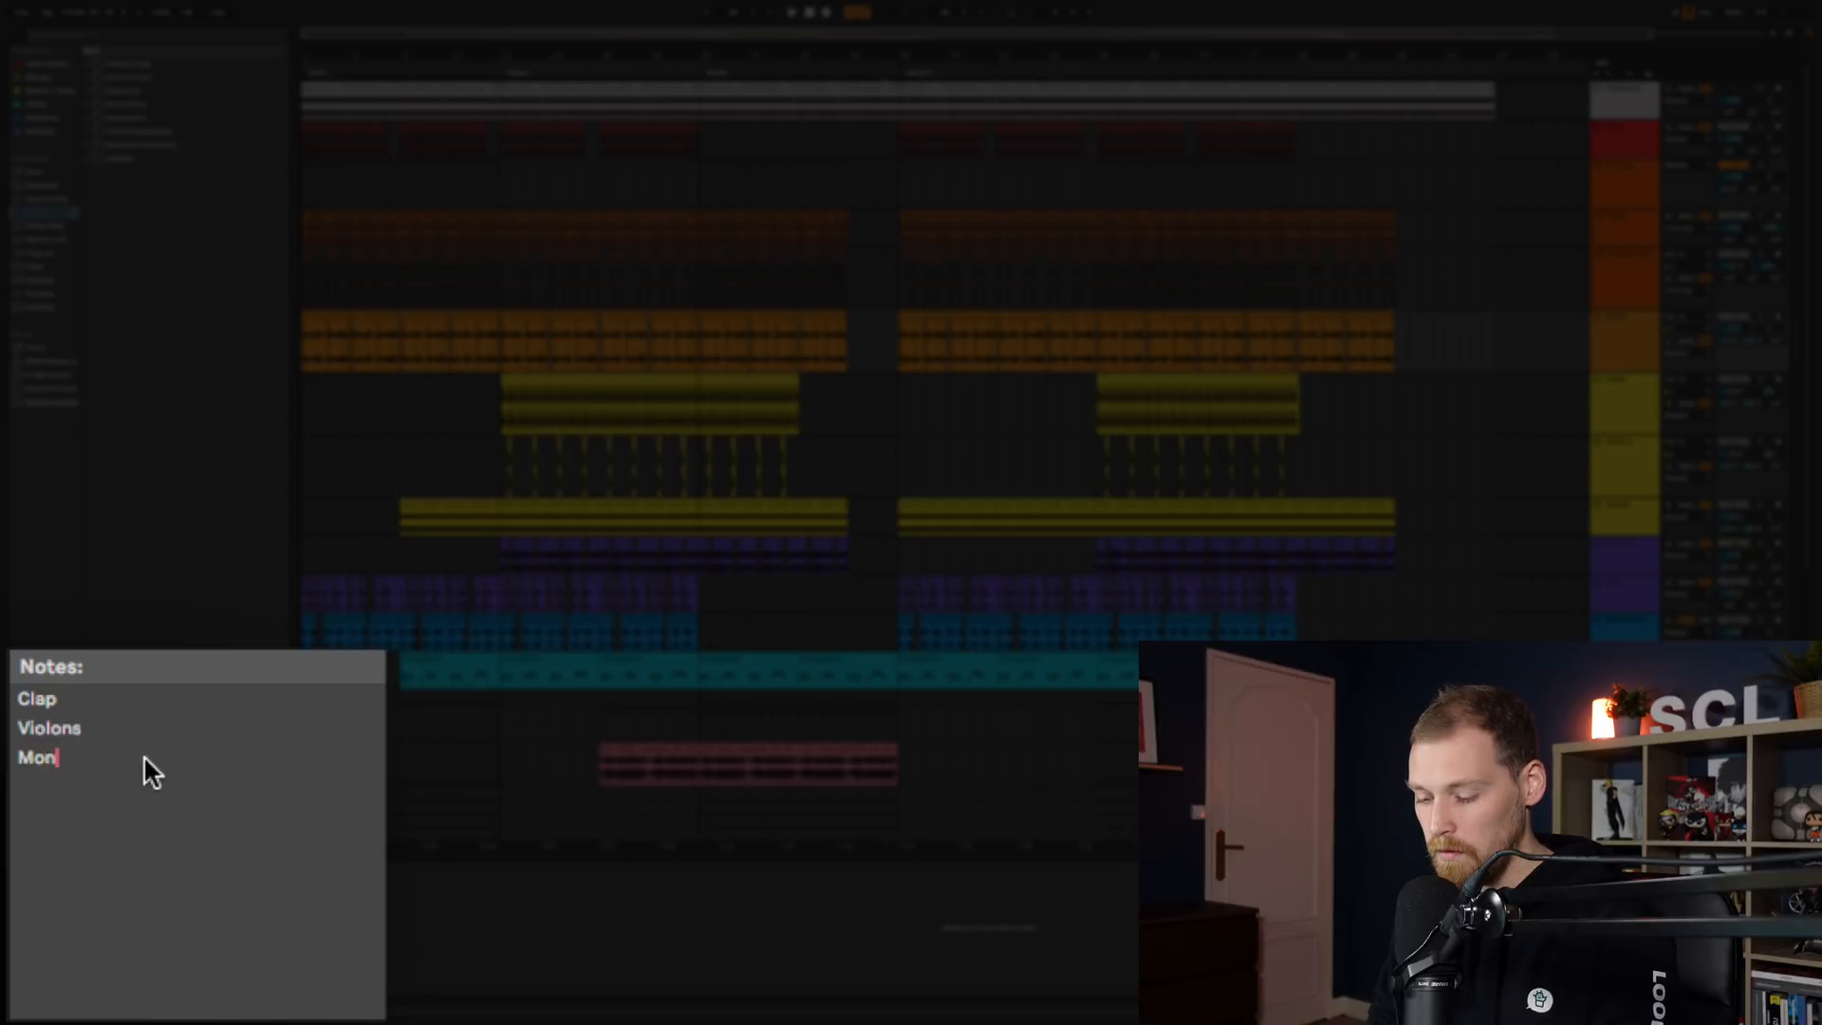
{"action": "type", "text": "tée de cruit blanc"}
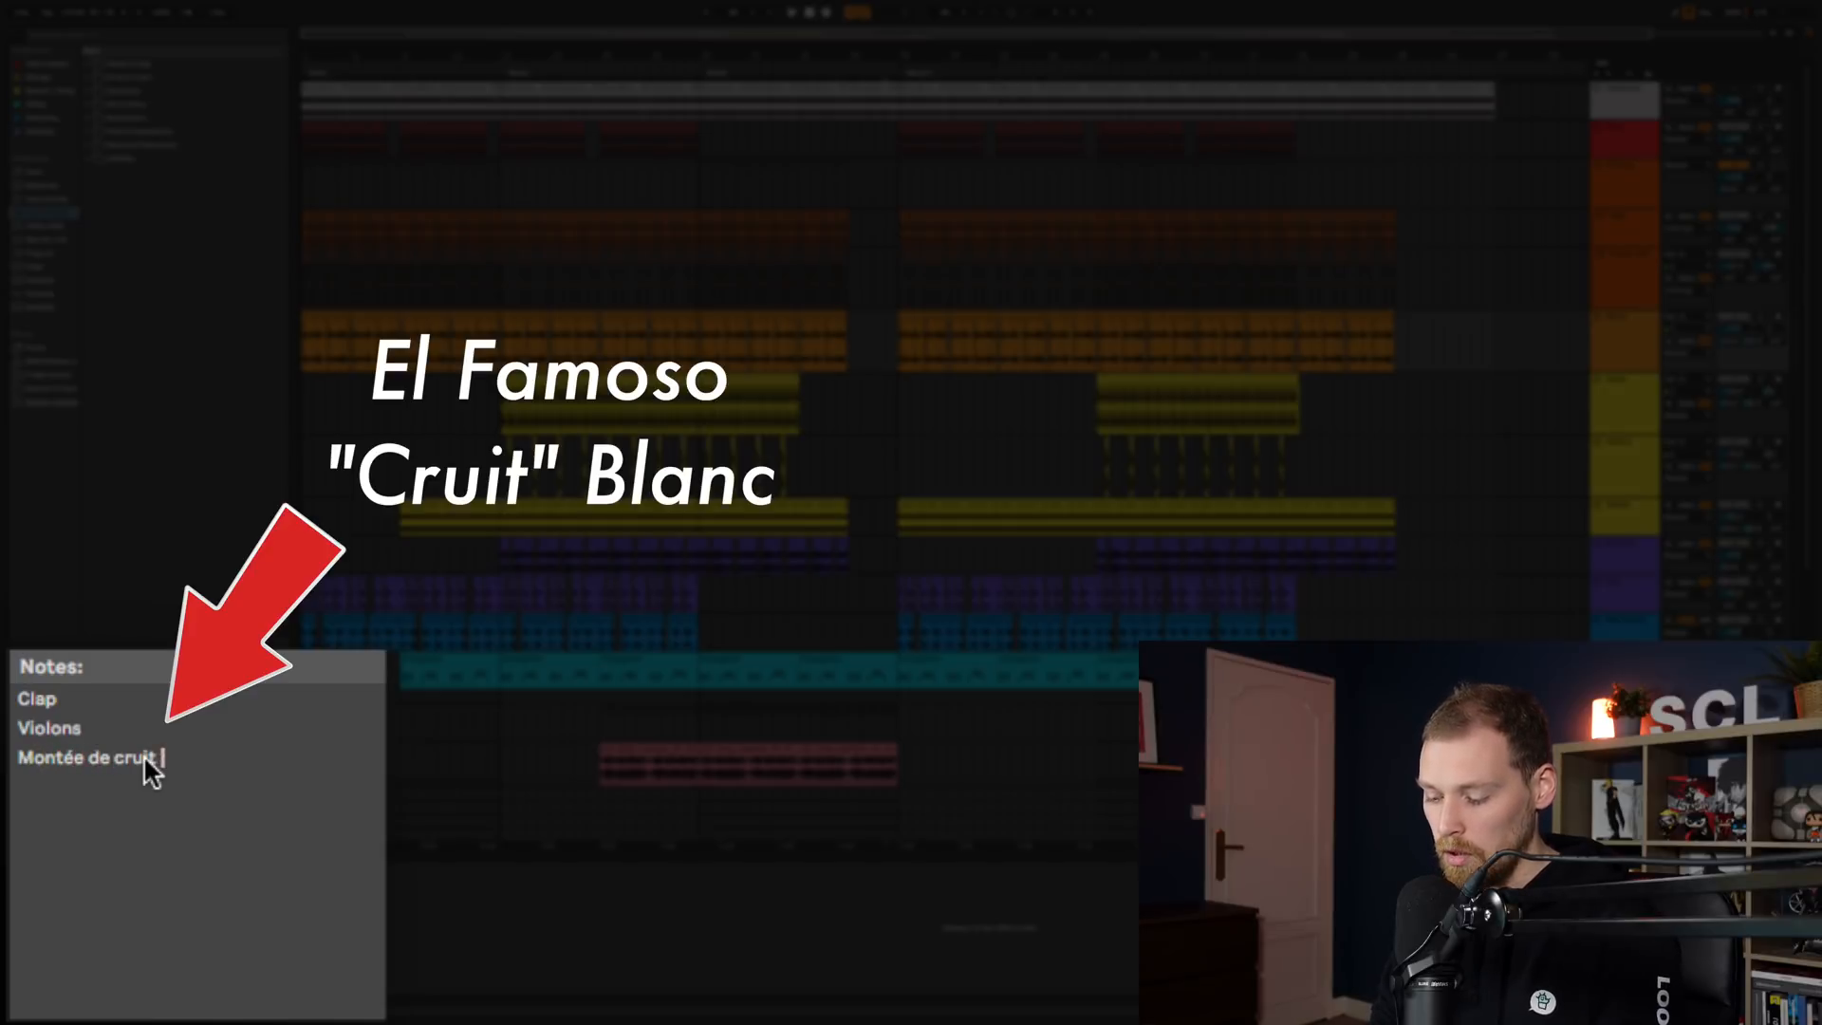